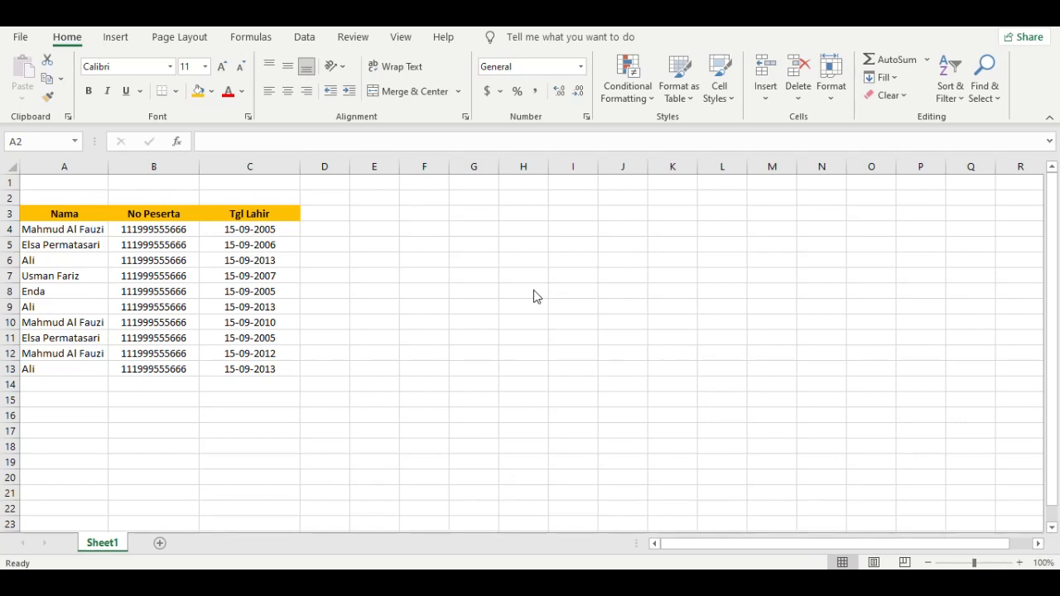
click(427, 338)
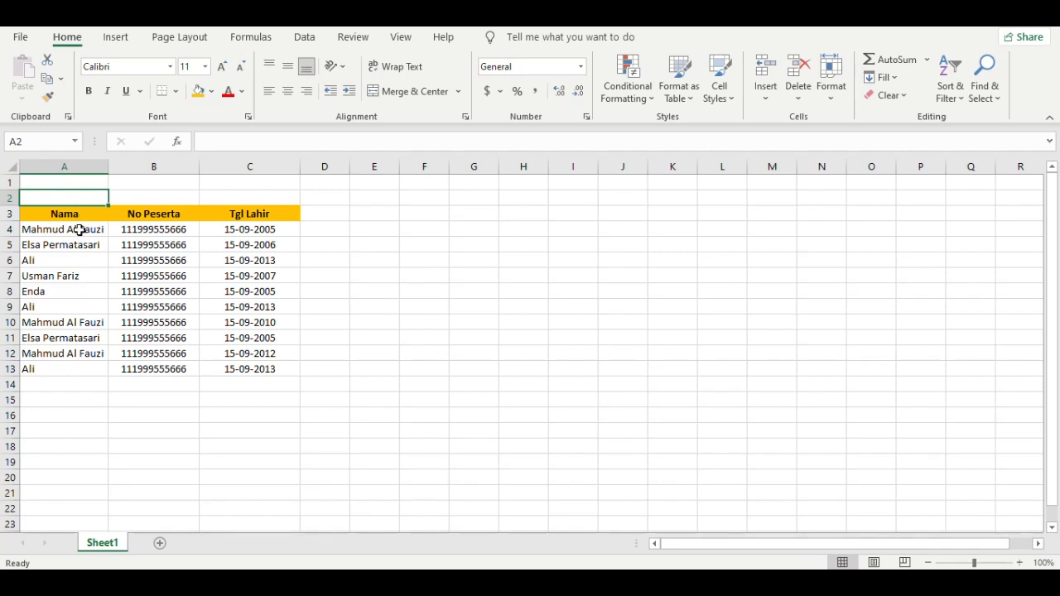
click(79, 165)
click(91, 244)
drag(87, 230, 75, 366)
click(102, 273)
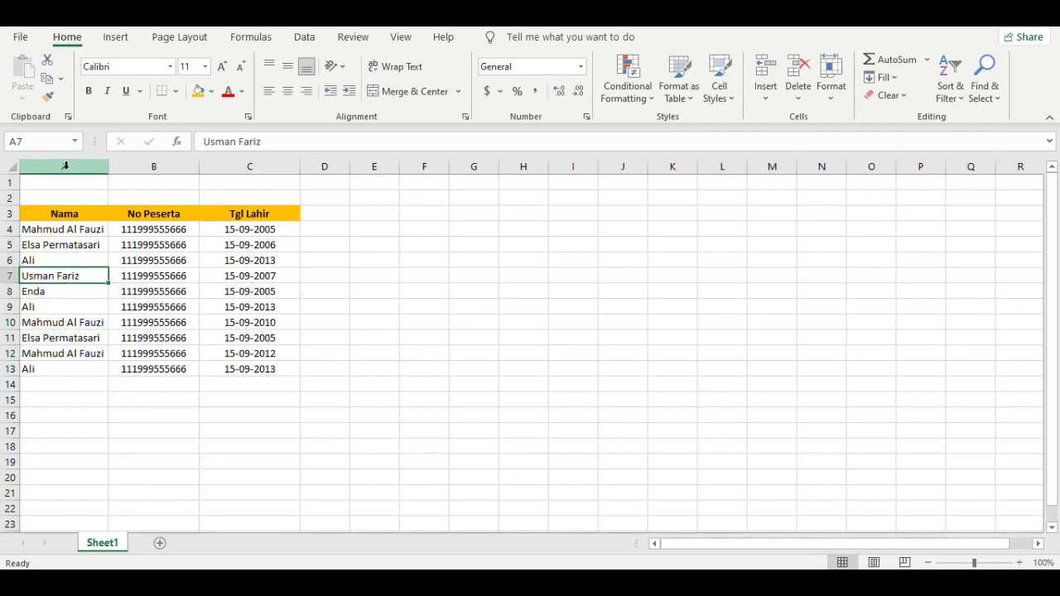
Preview duplicate-value highlighting on the whole Nama column with Light Red Fill with Dark Red Text
click(65, 166)
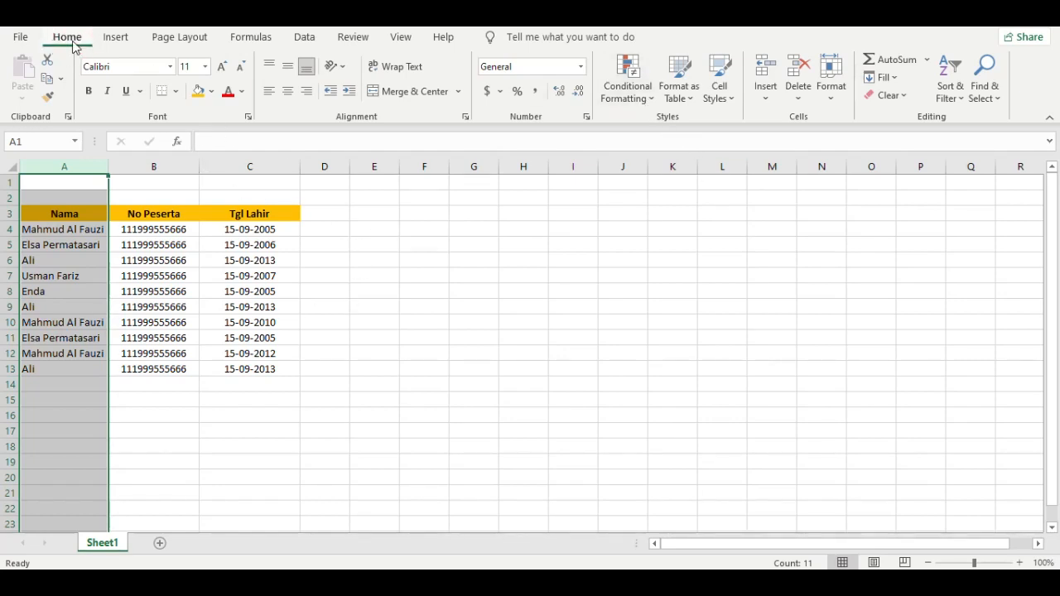
click(644, 106)
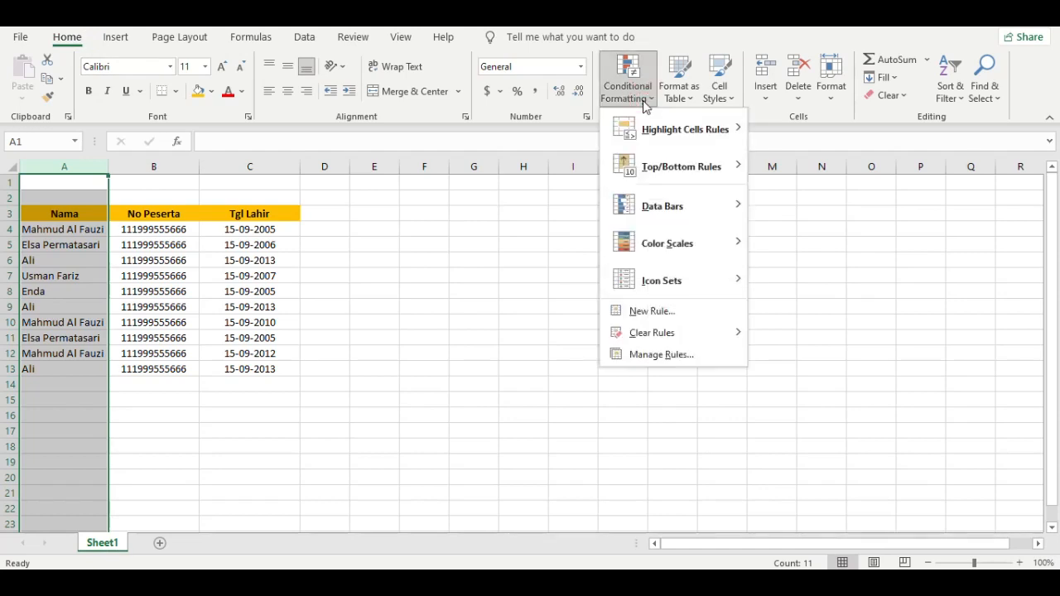
mouse_move(647, 130)
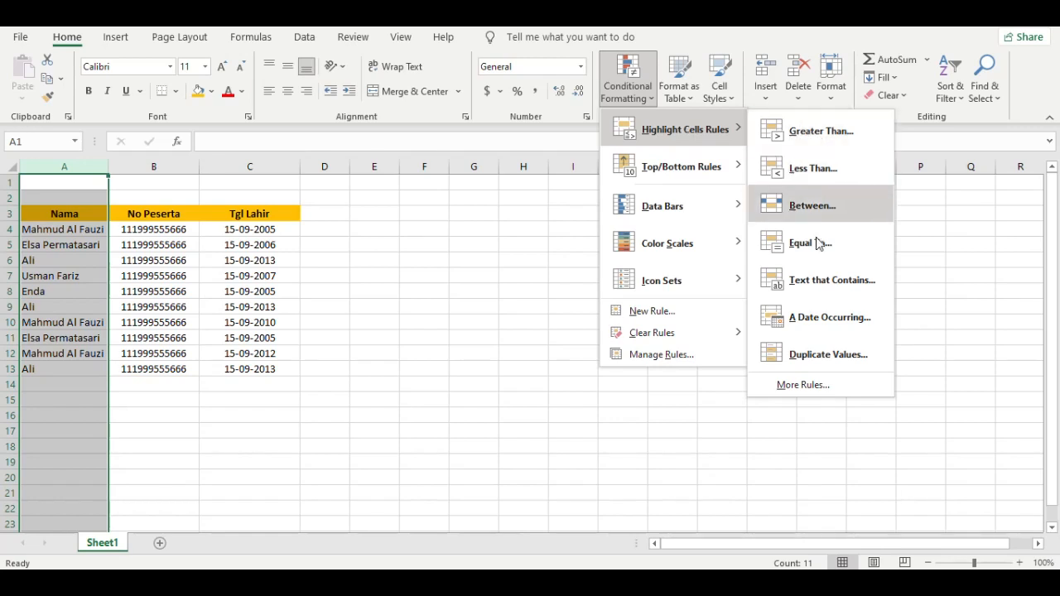
click(828, 356)
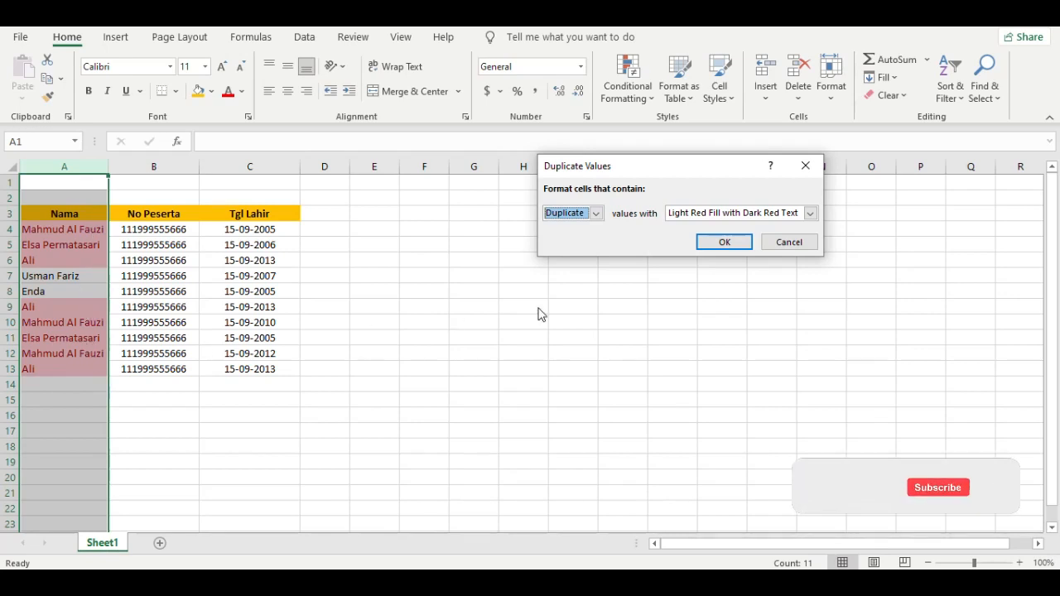
Try the Yellow Fill with Dark Yellow Text, Green Fill with Dark Green Text and Light Red Fill styles for the duplicates, and discard the rule
click(728, 217)
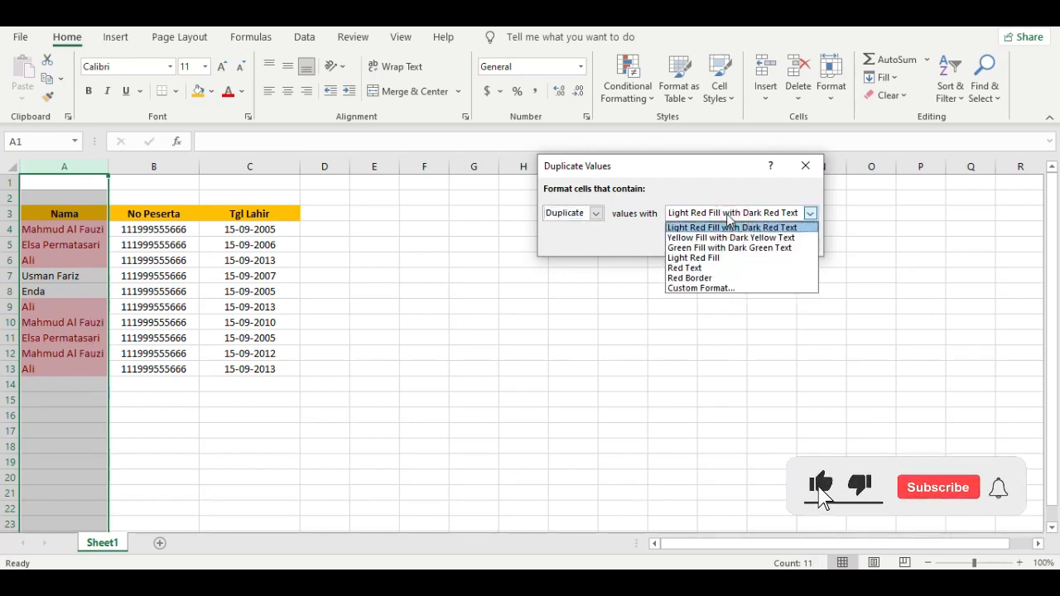
click(721, 237)
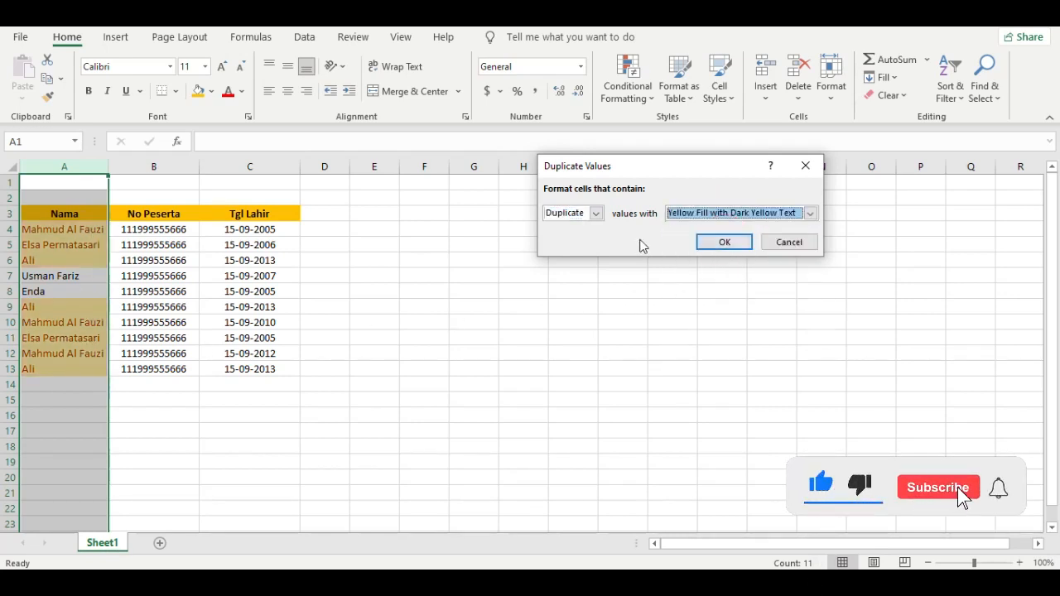
click(754, 217)
click(737, 247)
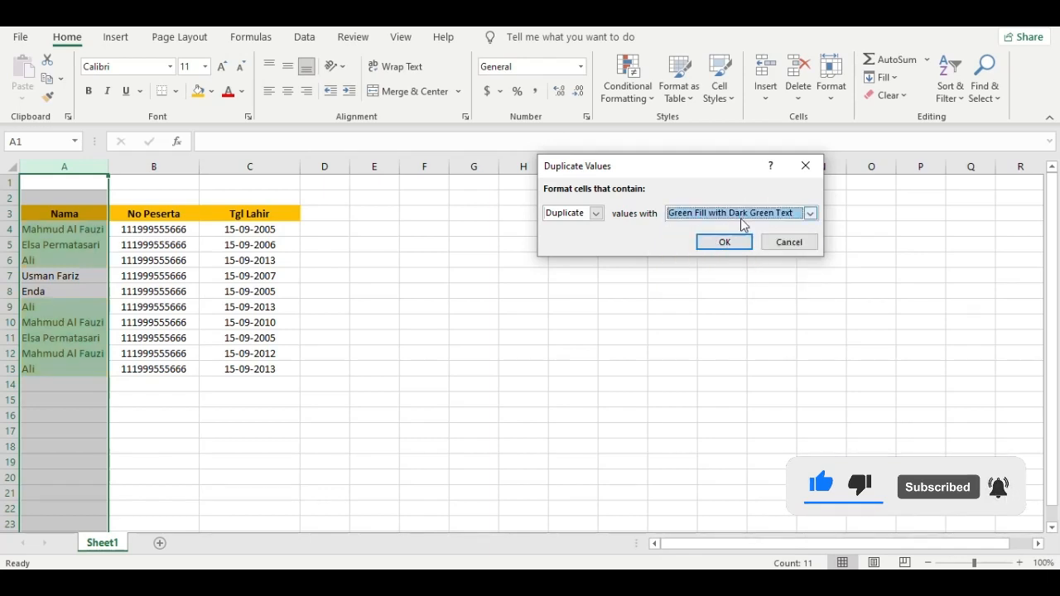
click(741, 217)
click(733, 258)
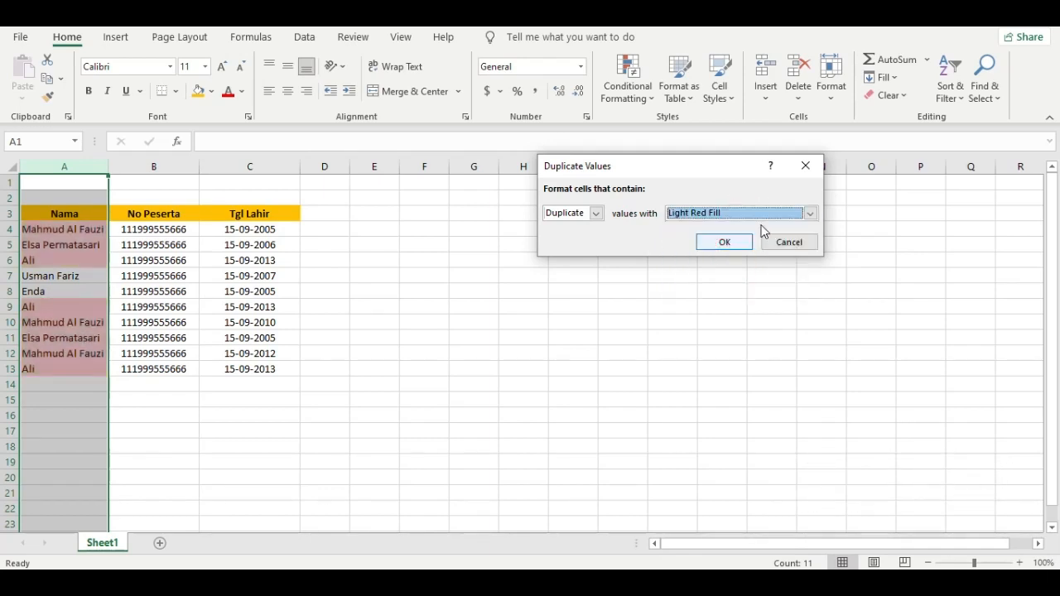
click(805, 166)
click(148, 291)
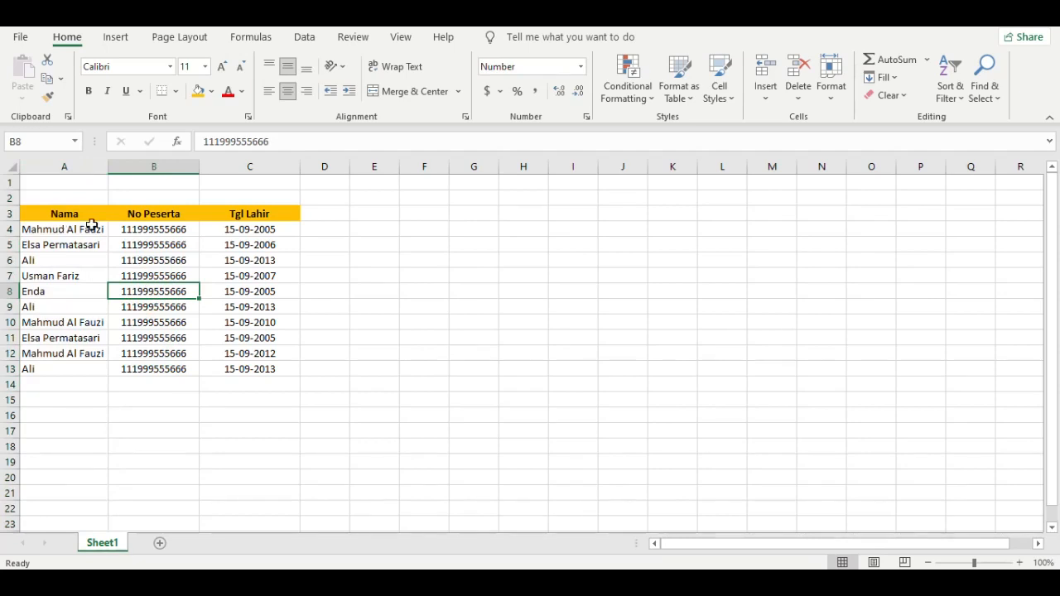
Preview duplicate-value highlighting on the No Peserta column with Light Red Fill with Dark Red Text, and cancel the rule
click(162, 165)
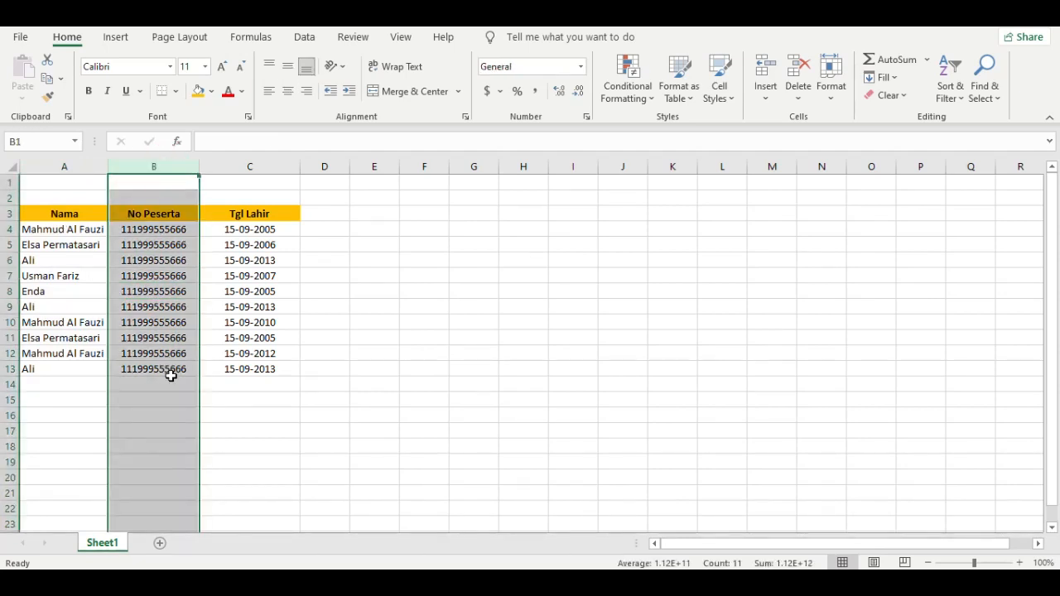
click(625, 89)
mouse_move(668, 130)
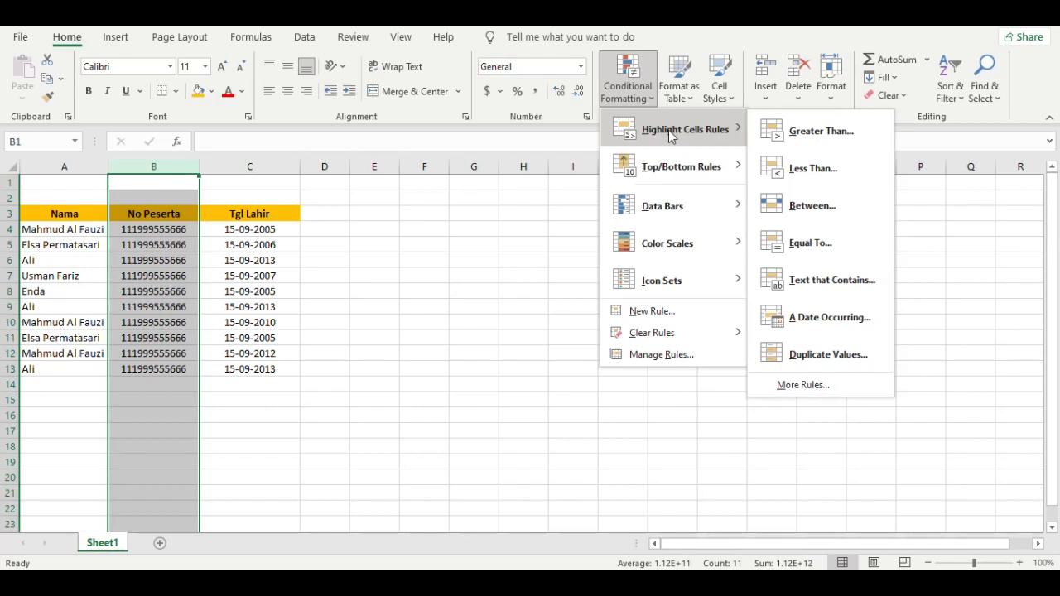
click(808, 353)
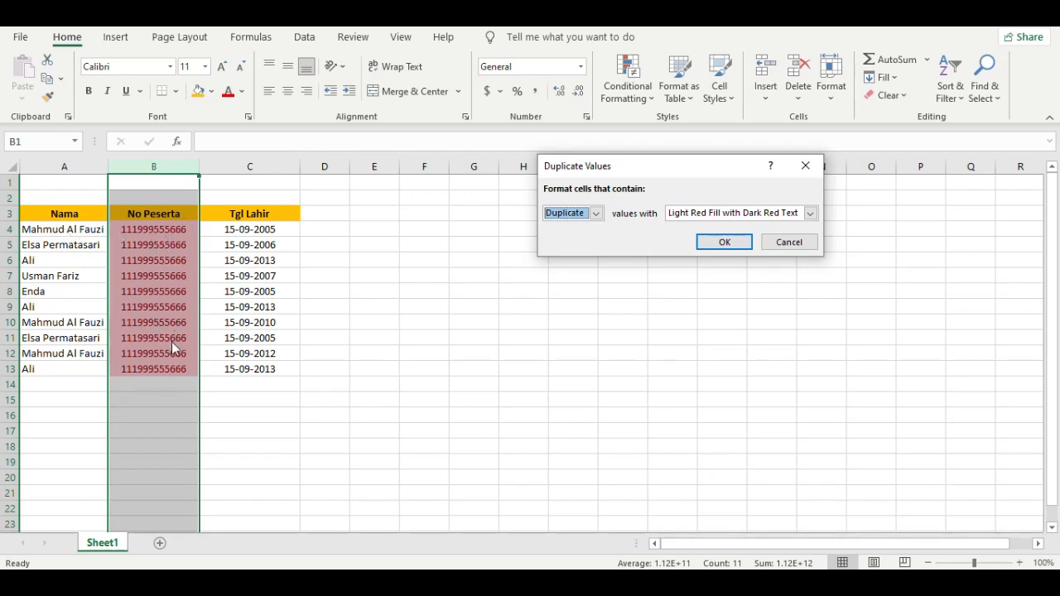
click(805, 165)
Preview duplicate-value highlighting on the Tgl Lahir column with Light Red Fill with Dark Red Text, and cancel the rule
click(266, 166)
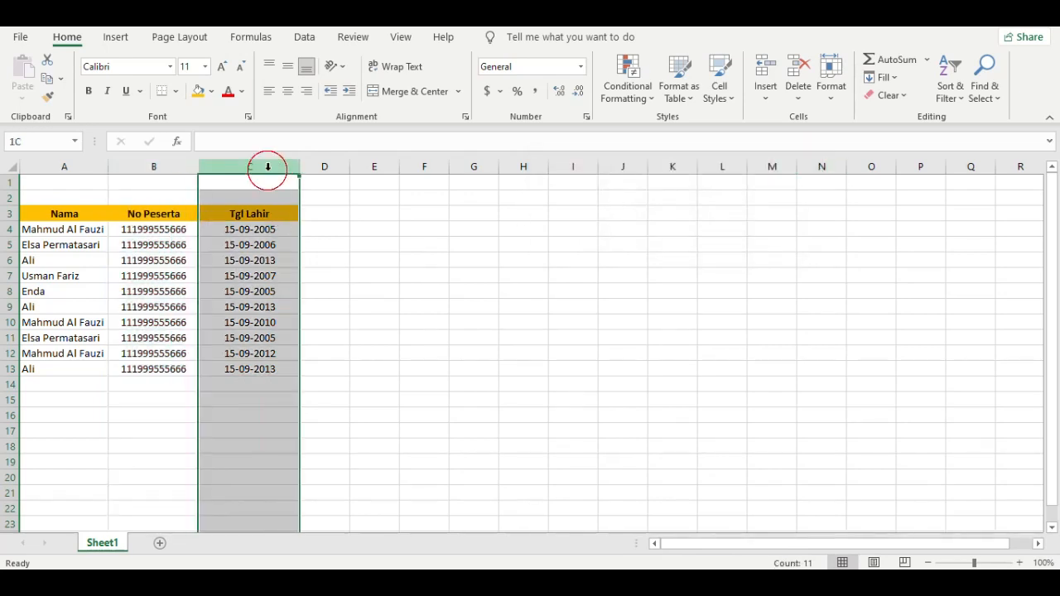
click(627, 89)
mouse_move(655, 130)
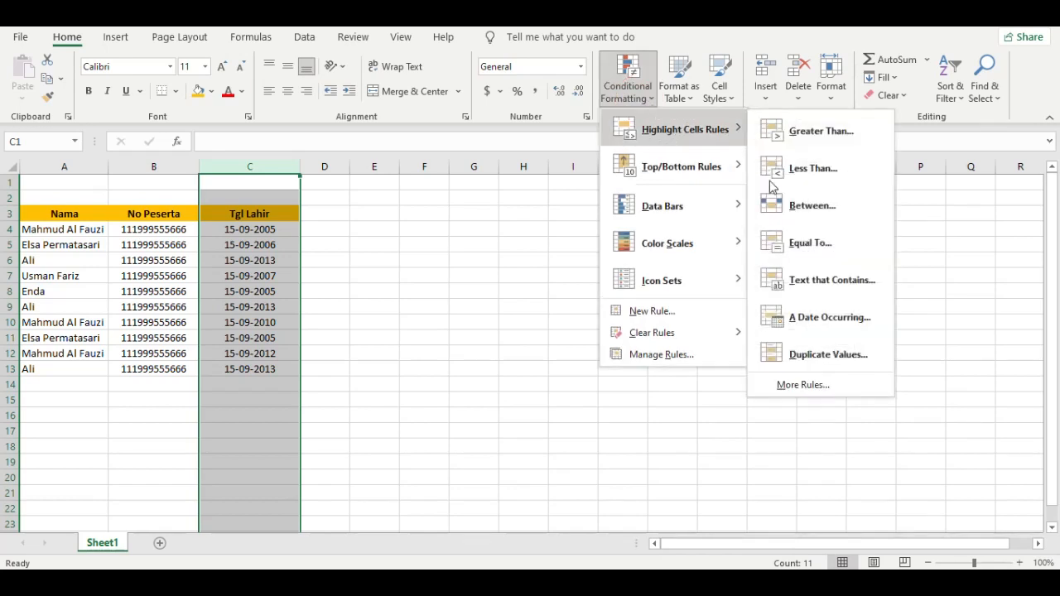
click(803, 351)
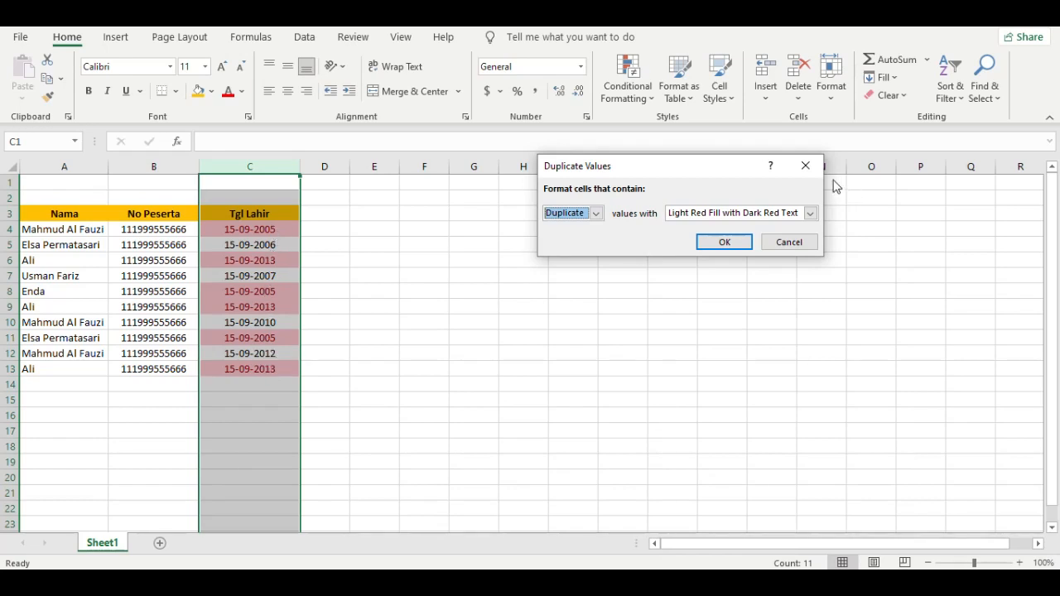
click(805, 165)
click(415, 276)
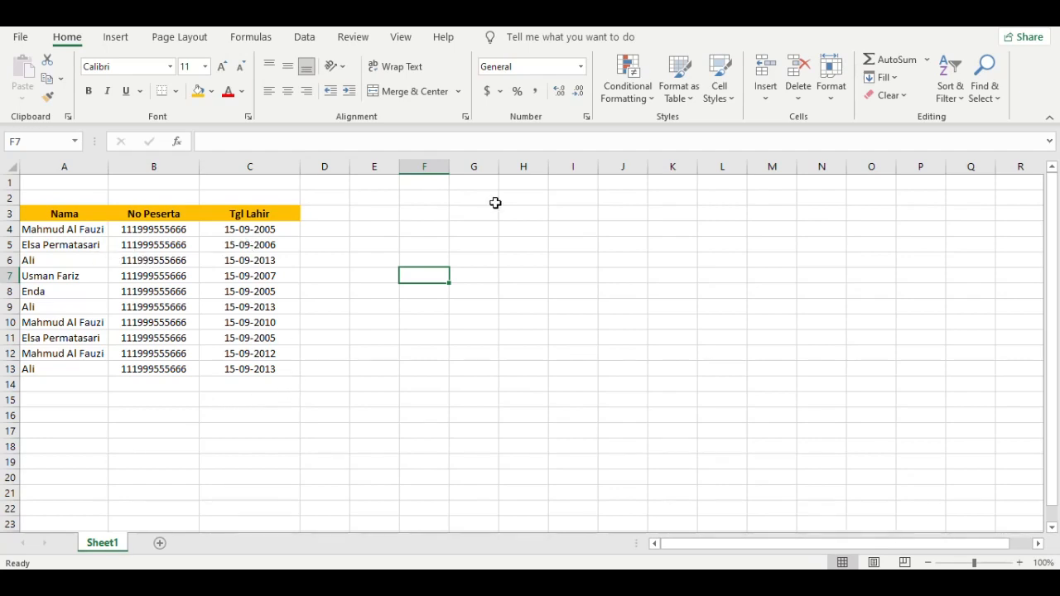
click(630, 100)
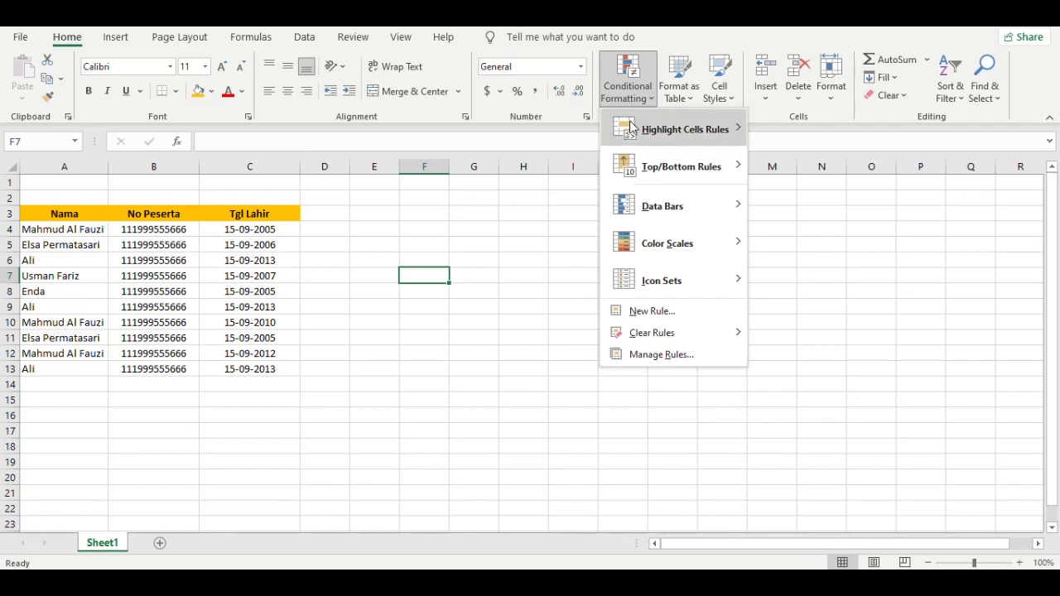
mouse_move(631, 127)
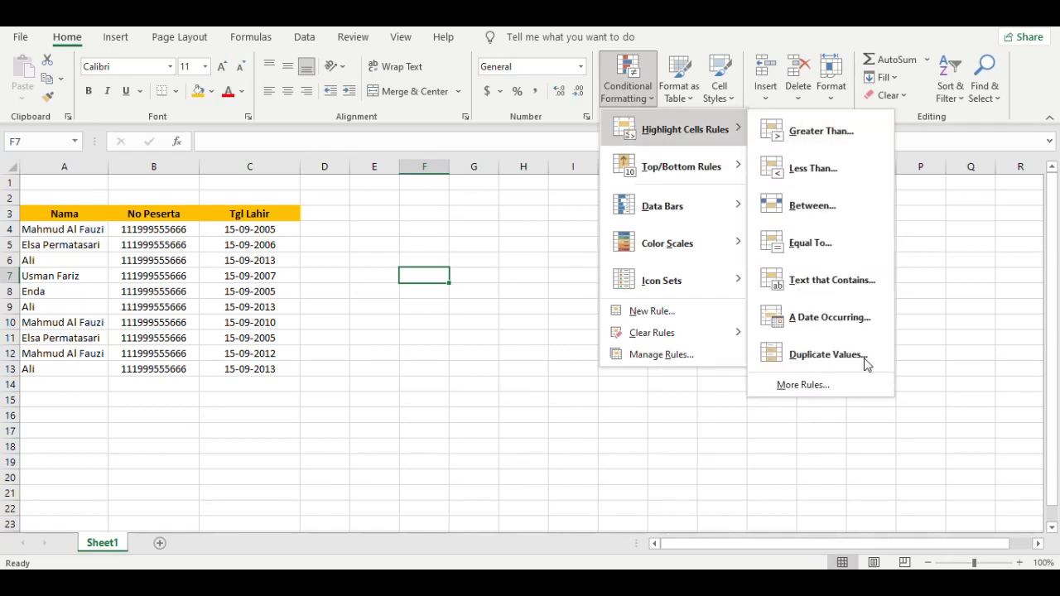
click(521, 388)
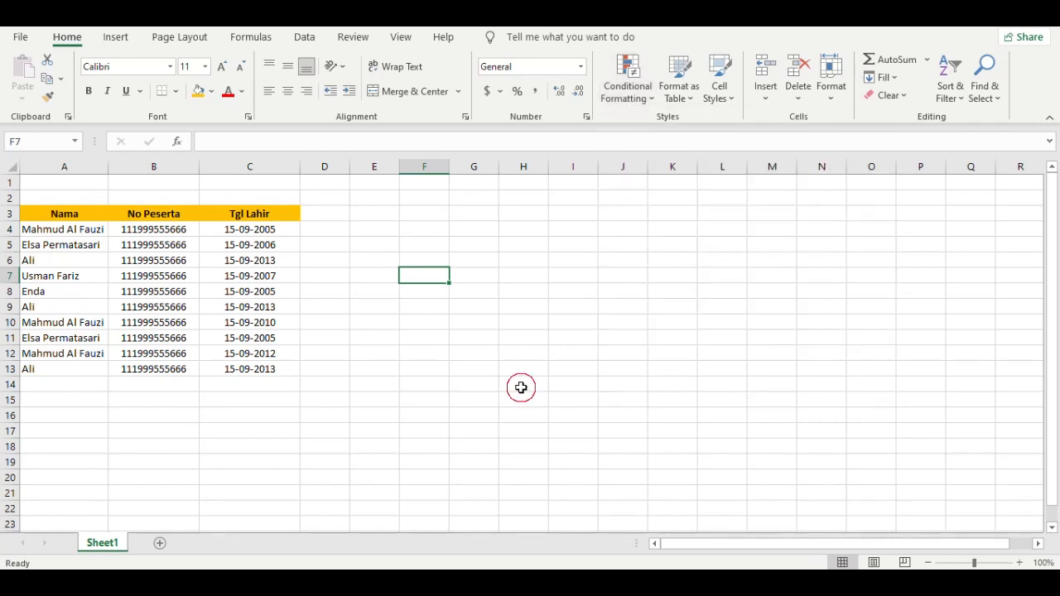
Preview duplicate-value highlighting on the whole table A3:C13 with Light Red Fill with Dark Red Text, and cancel the rule
drag(43, 213, 289, 361)
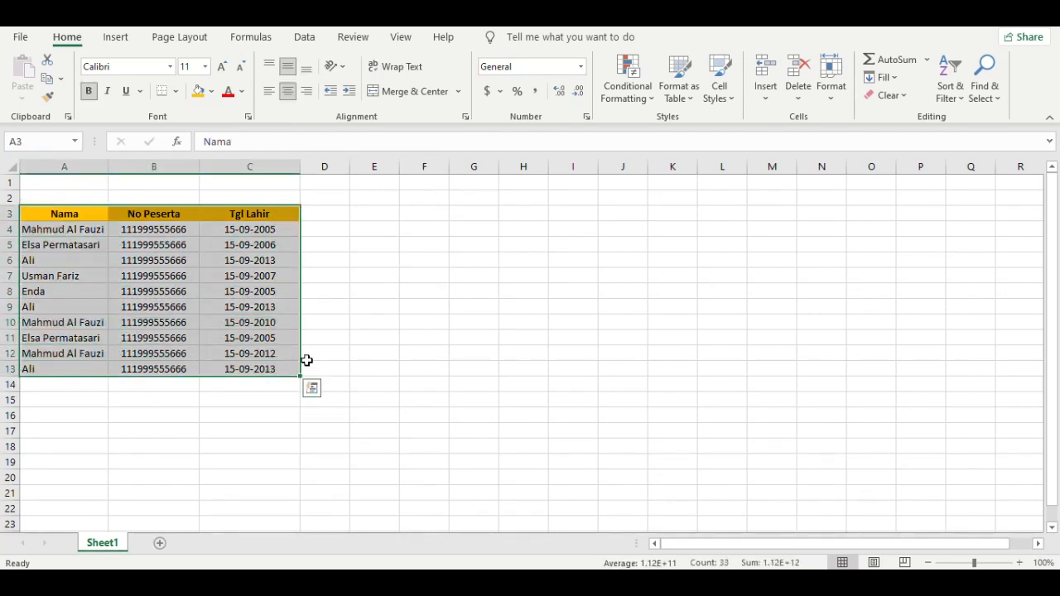
click(639, 93)
mouse_move(705, 134)
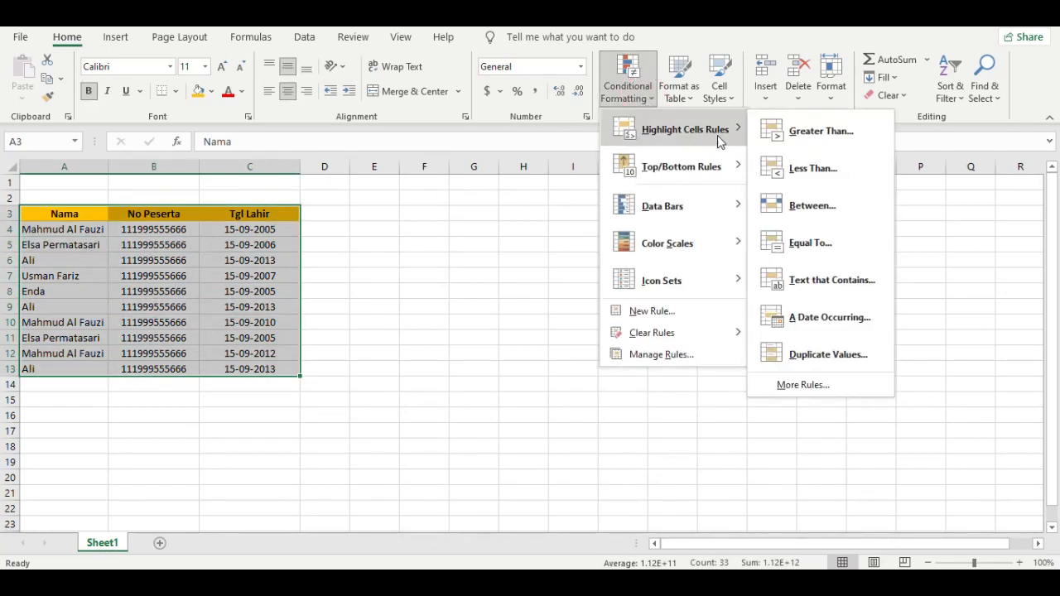
click(791, 354)
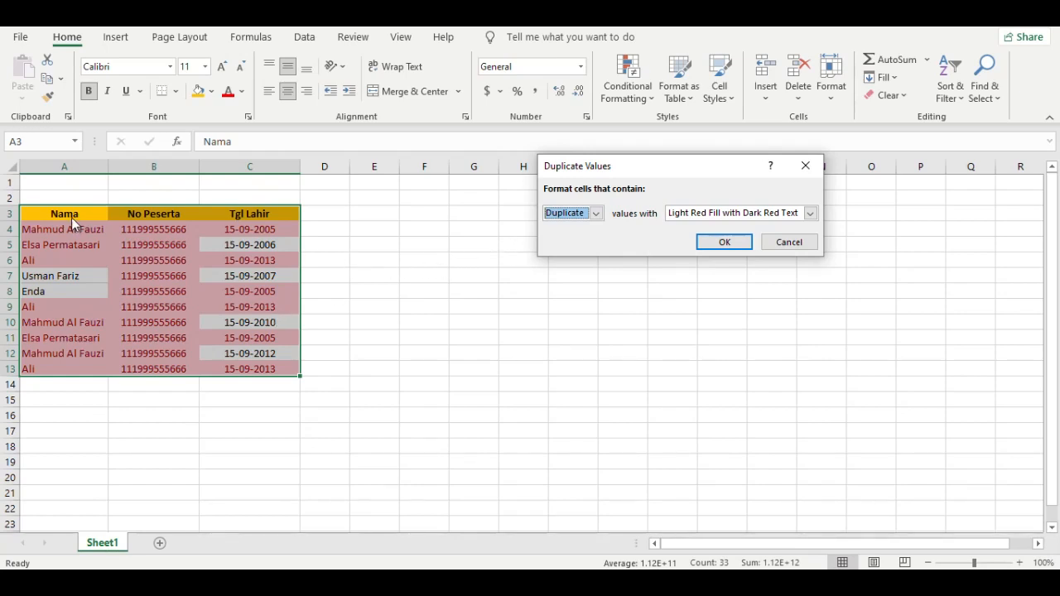
click(805, 166)
click(275, 321)
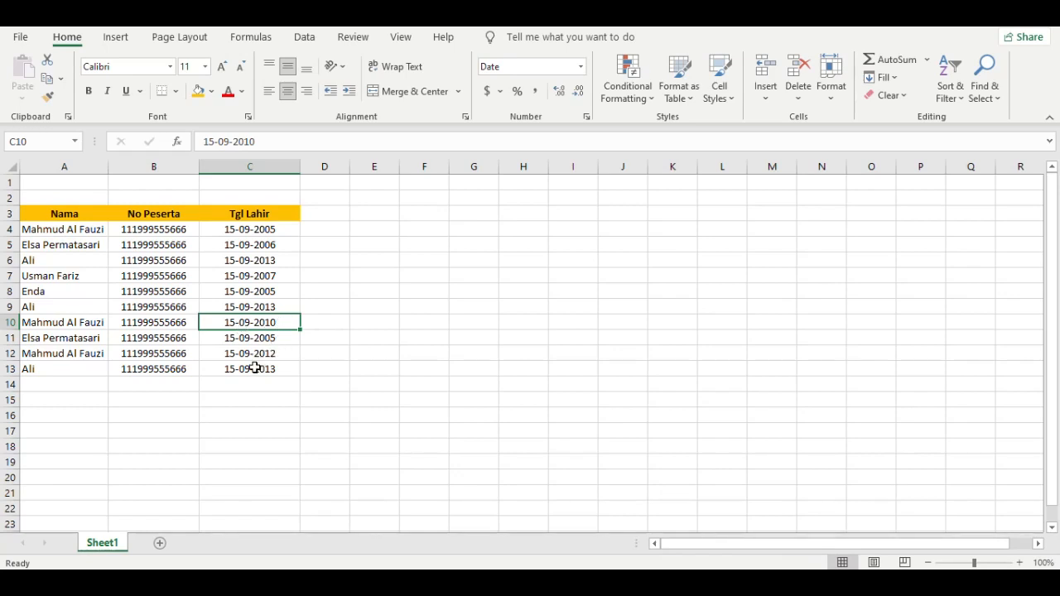
key(Up)
key(Up)
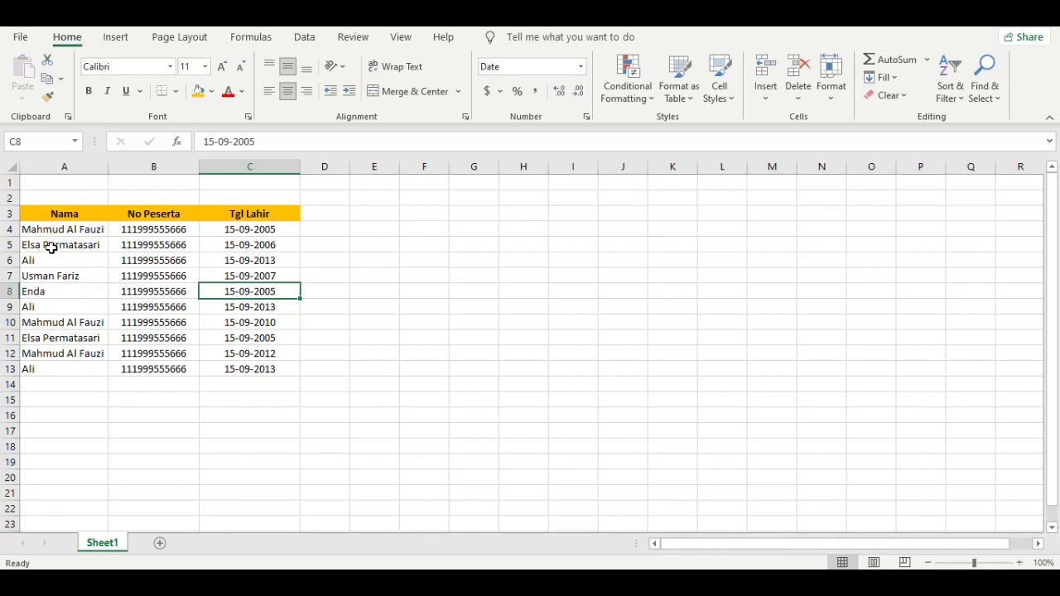
Start Remove Duplicates on the table range A3:C13, including its header row
click(50, 214)
drag(100, 218, 265, 369)
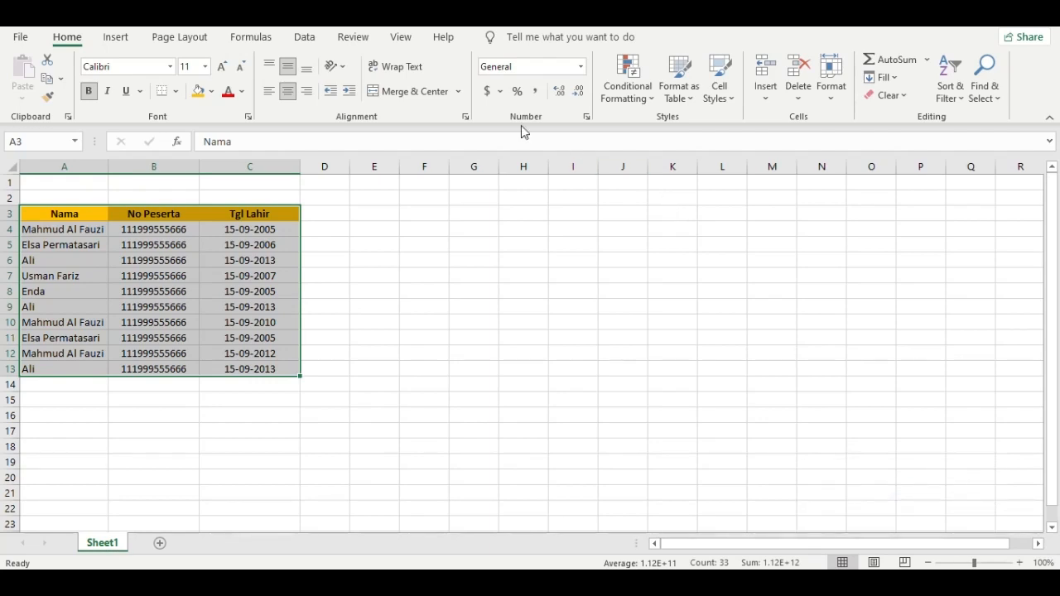
click(305, 37)
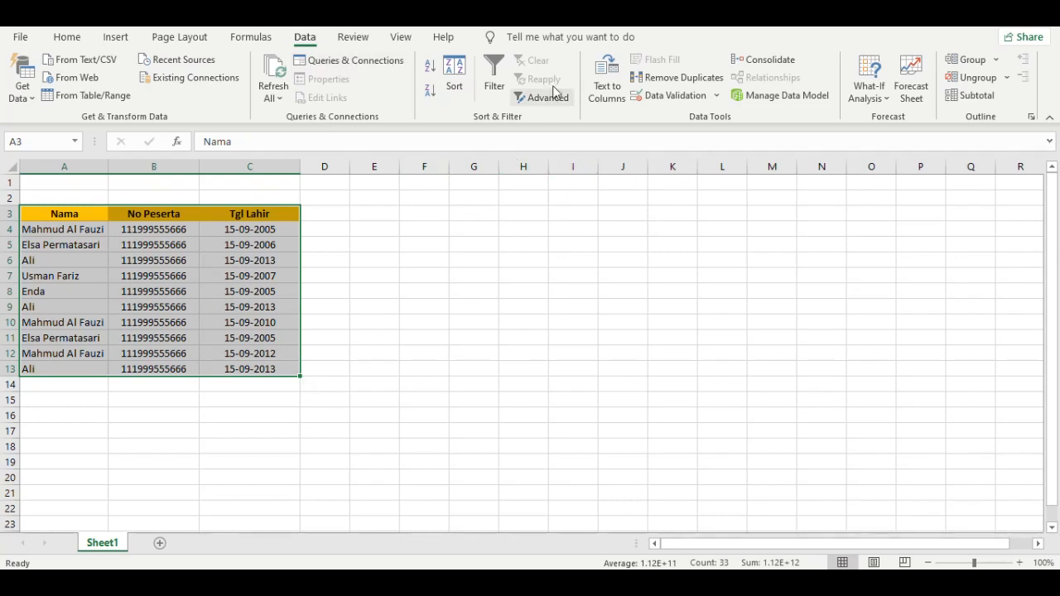
click(680, 78)
drag(658, 111, 584, 161)
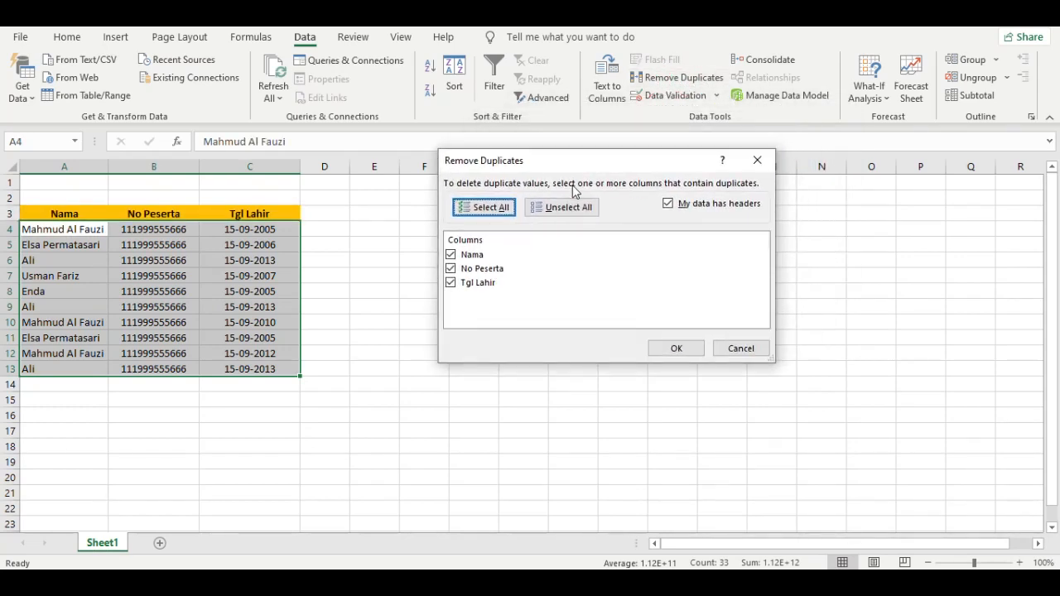
Remove the rows duplicated across all three columns, Nama, No Peserta and Tgl Lahir, and undo the removal
click(451, 255)
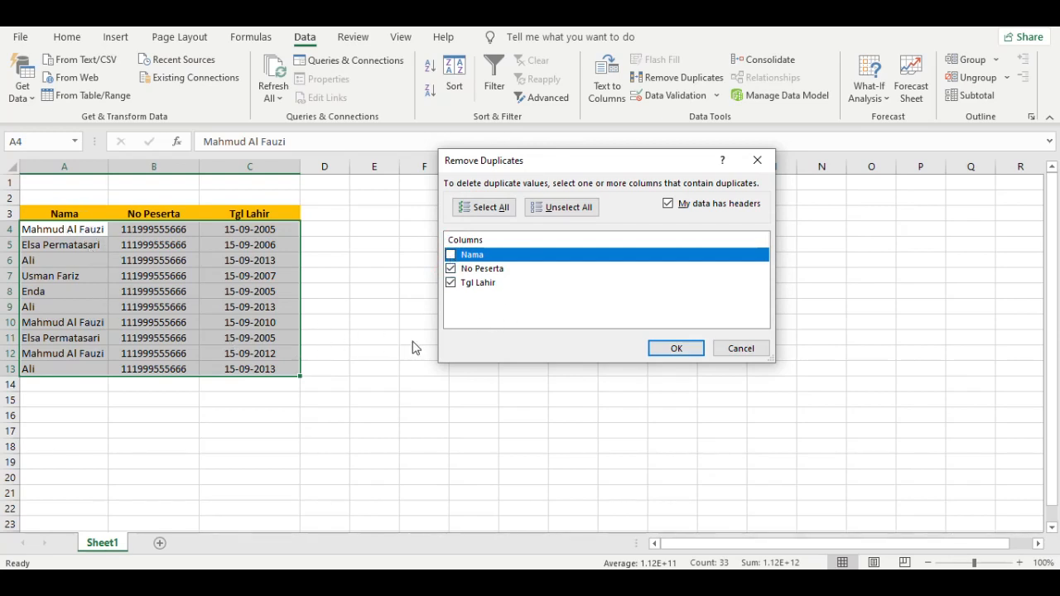
click(451, 269)
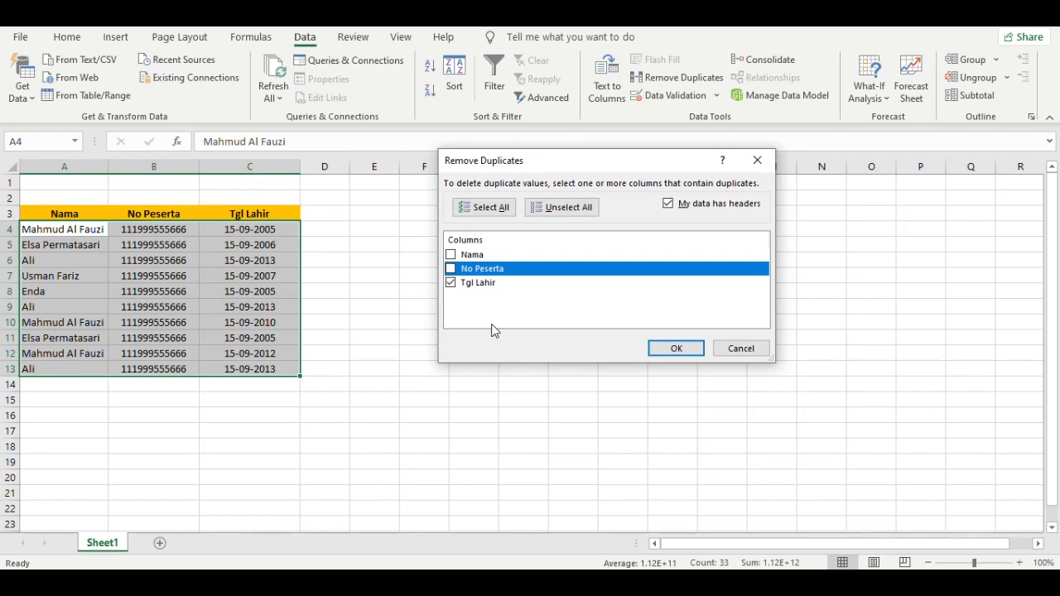
click(450, 255)
click(450, 270)
click(676, 349)
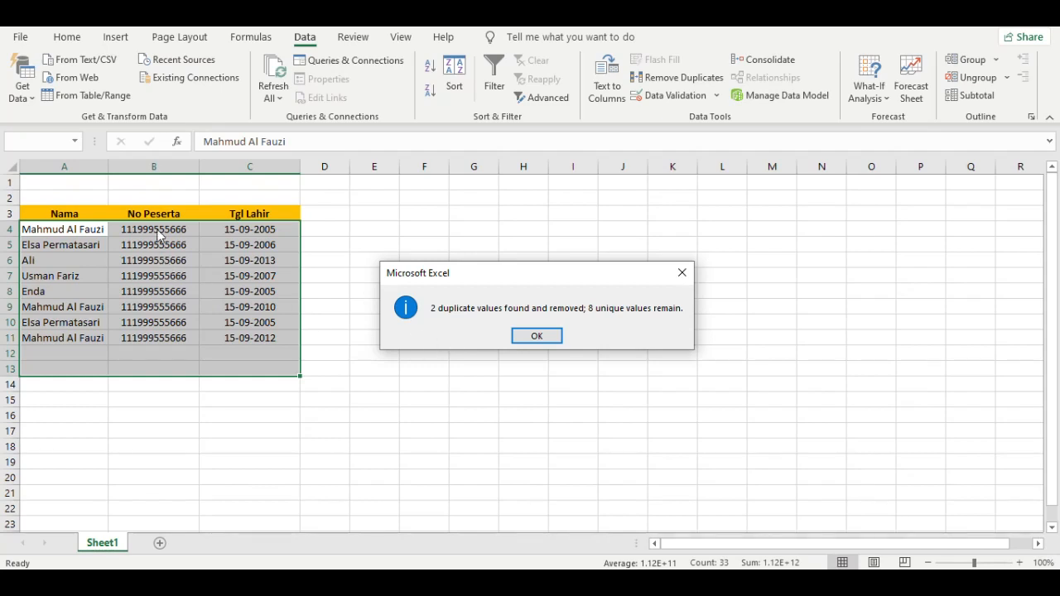
click(537, 337)
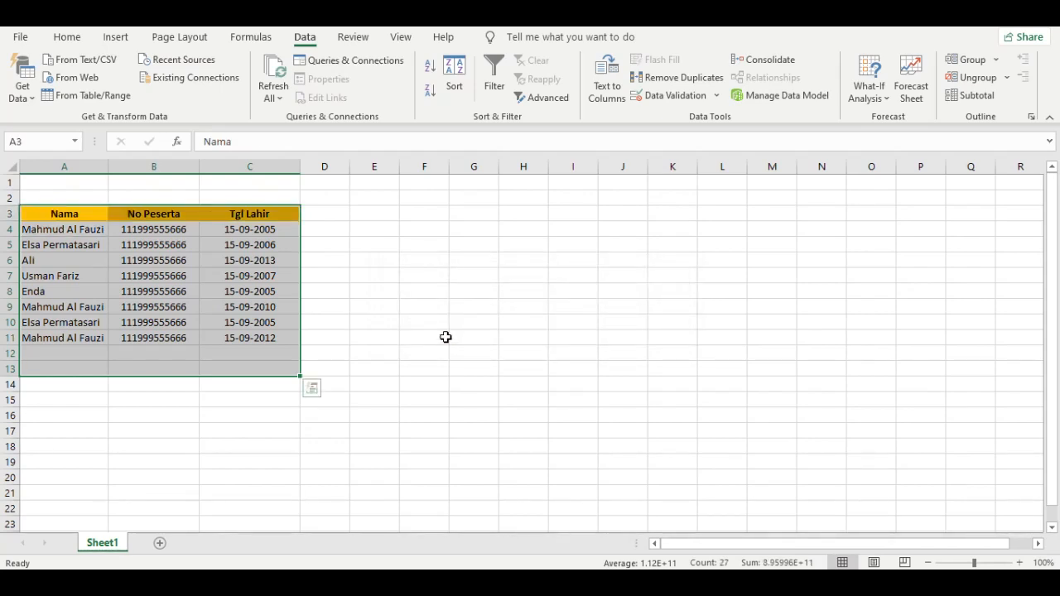
key(ctrl+z)
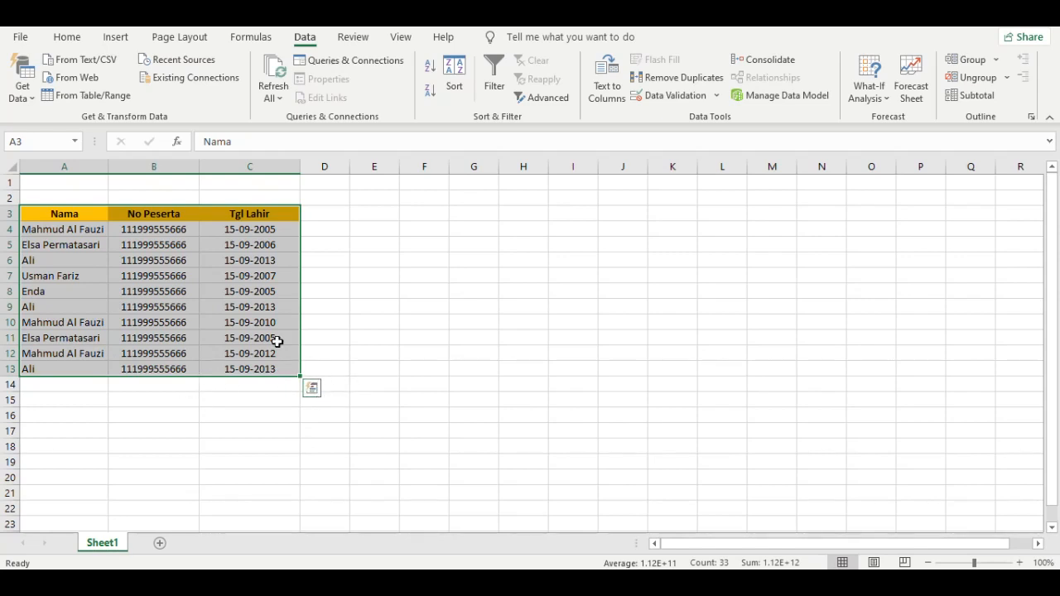
Remove the rows duplicated across No Peserta and Tgl Lahir, leaving Nama out of the comparison, and undo the removal
click(674, 77)
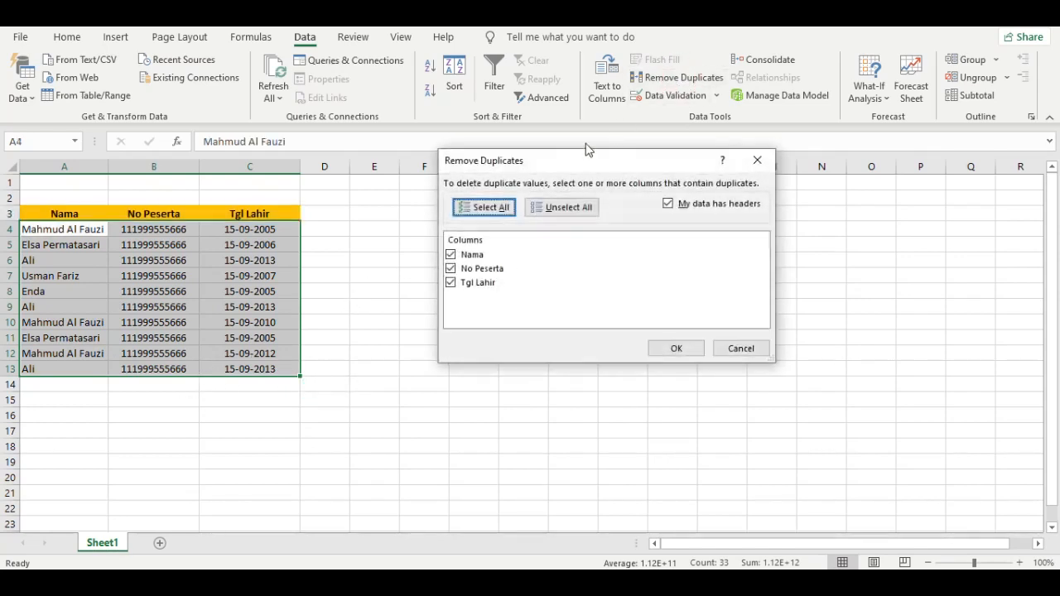
click(450, 255)
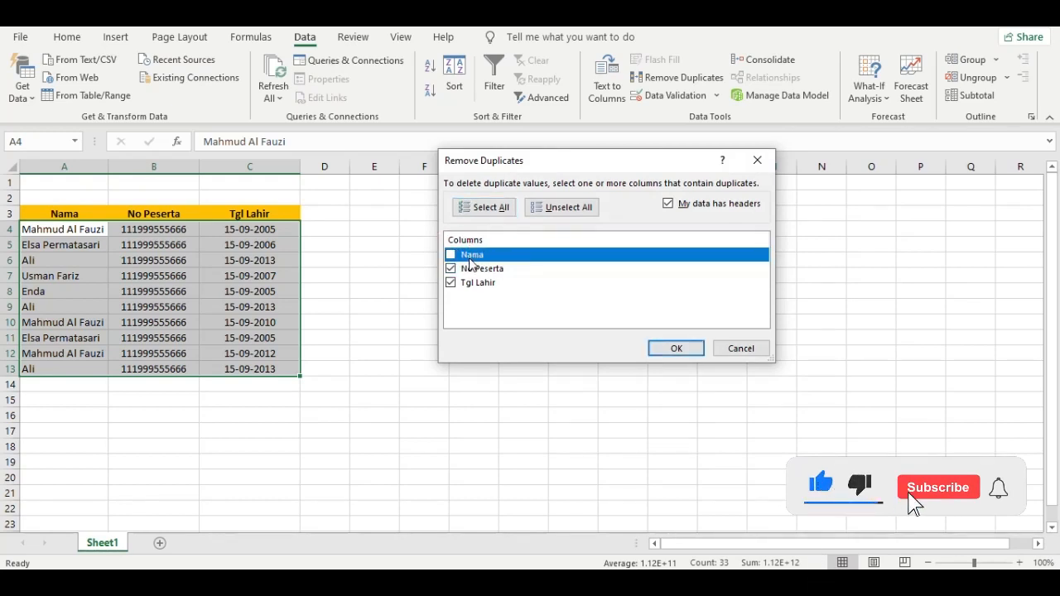
click(677, 349)
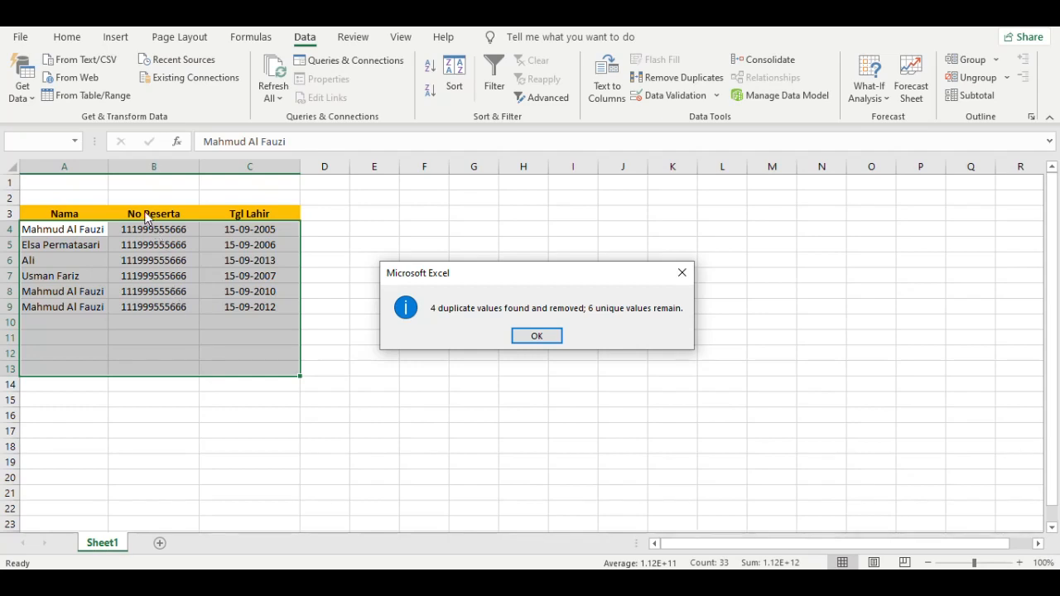
click(535, 337)
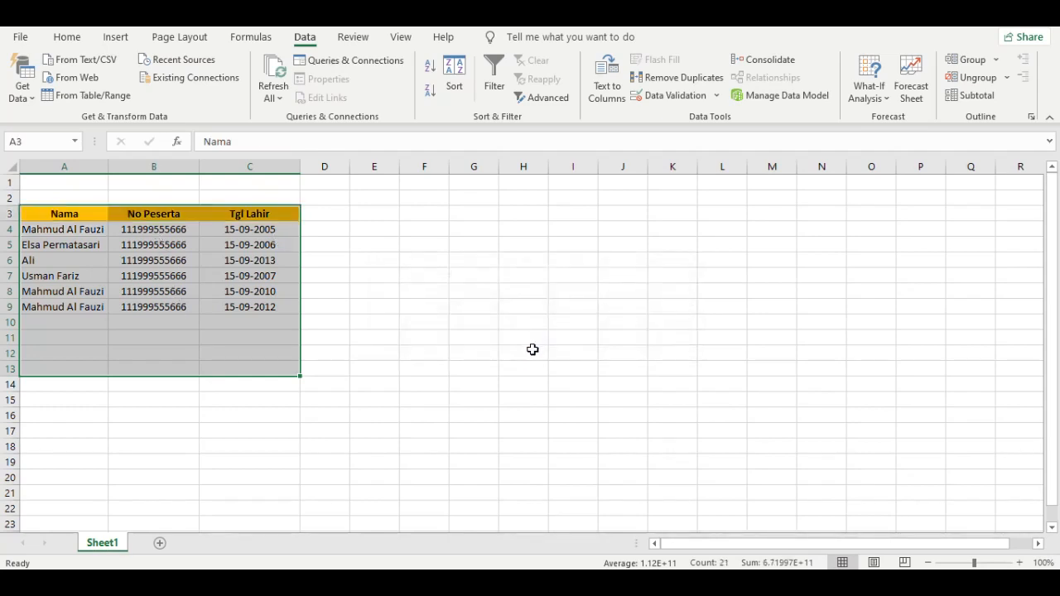
key(ctrl+z)
Remove the rows duplicated across Nama and No Peserta, leaving Tgl Lahir out of the comparison, and undo the removal
click(675, 77)
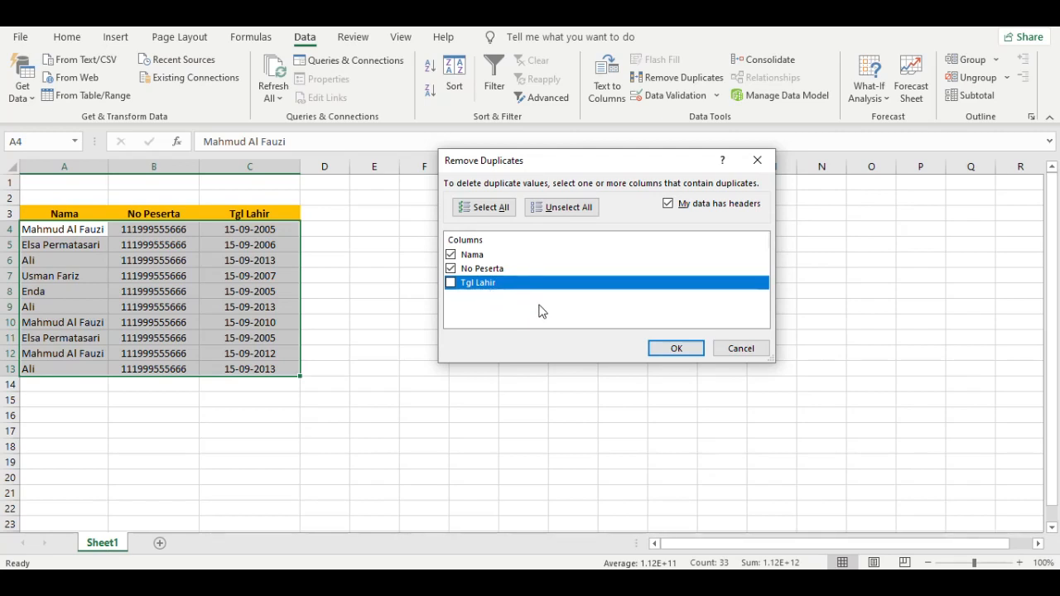
click(677, 349)
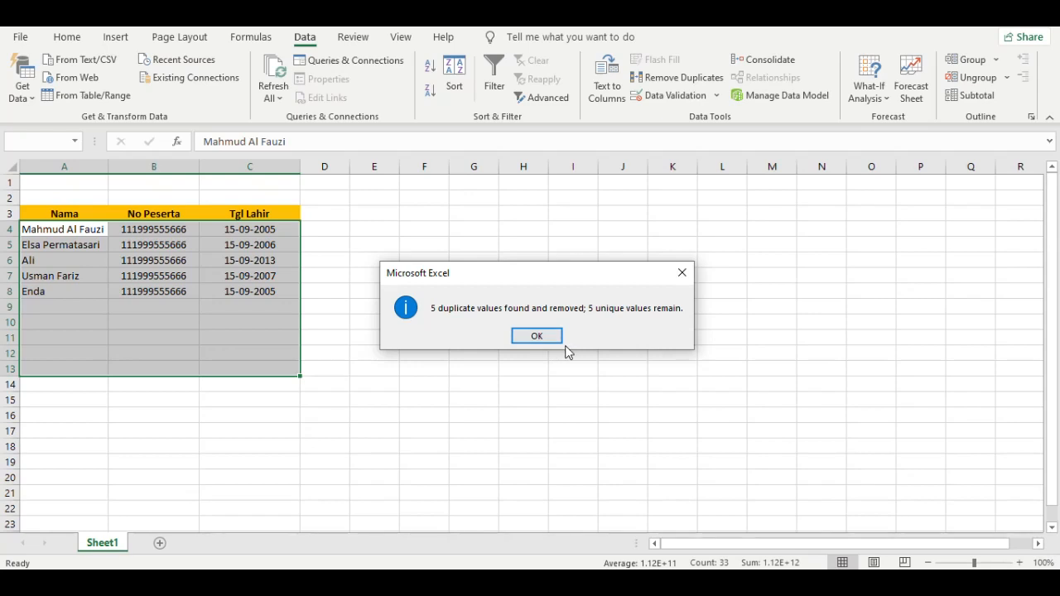
click(535, 337)
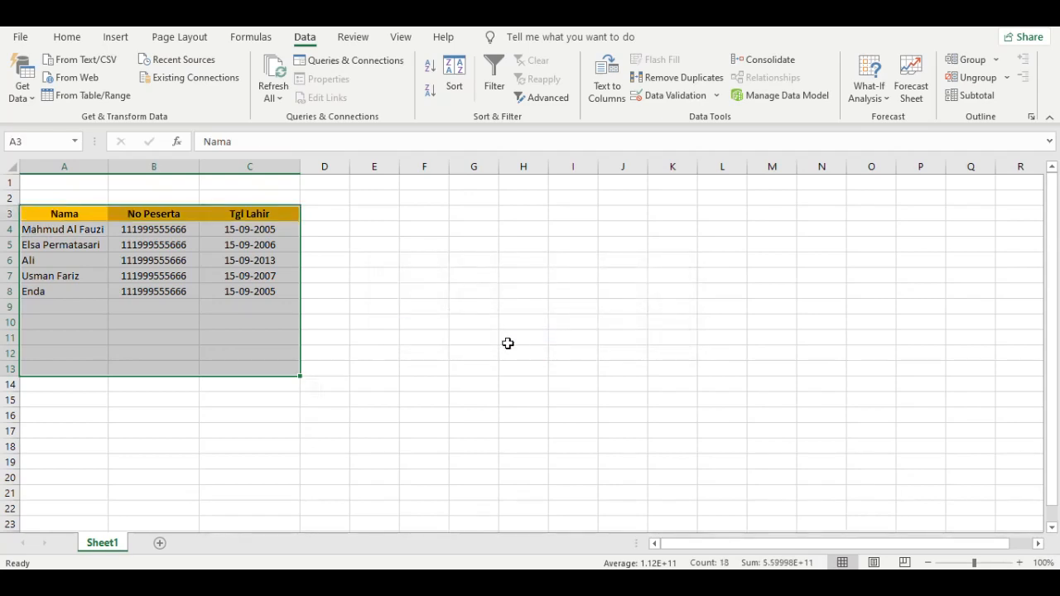
key(ctrl+z)
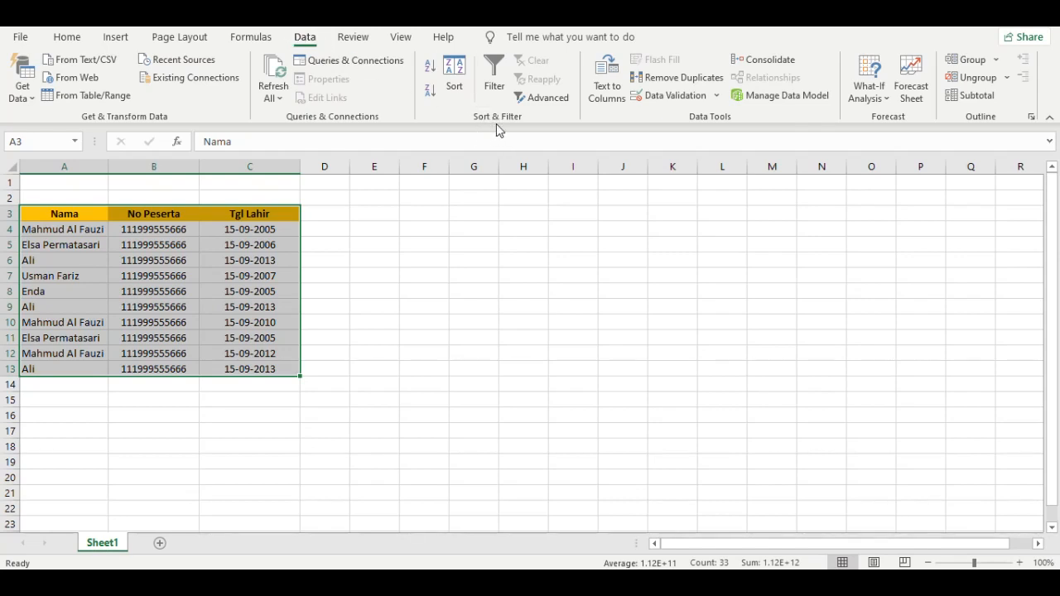
Set up an Advanced Filter on the list range A3:C13 that copies unique records only to another location
click(544, 103)
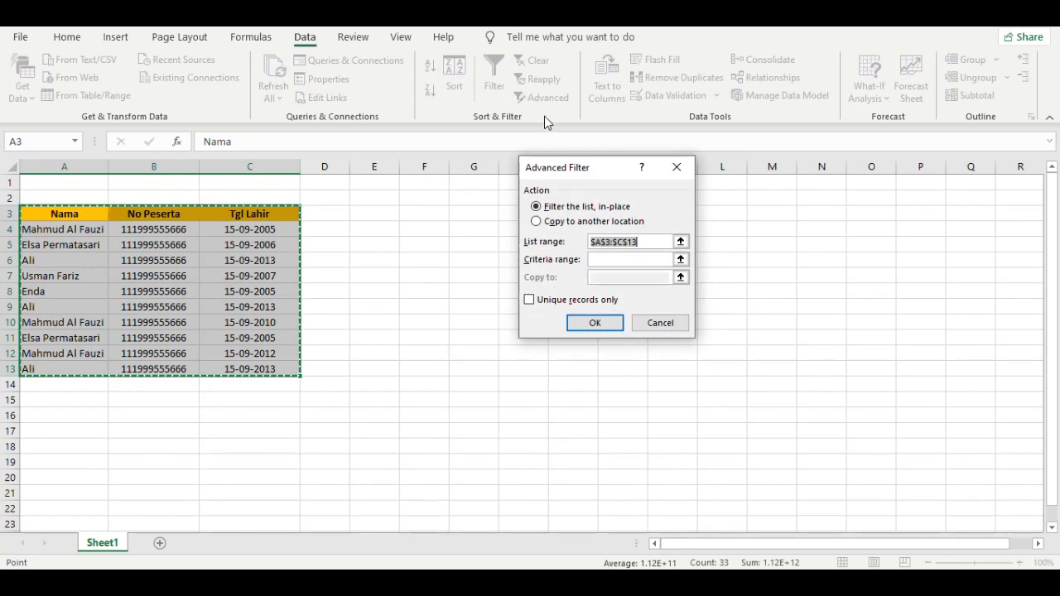
drag(576, 172, 707, 102)
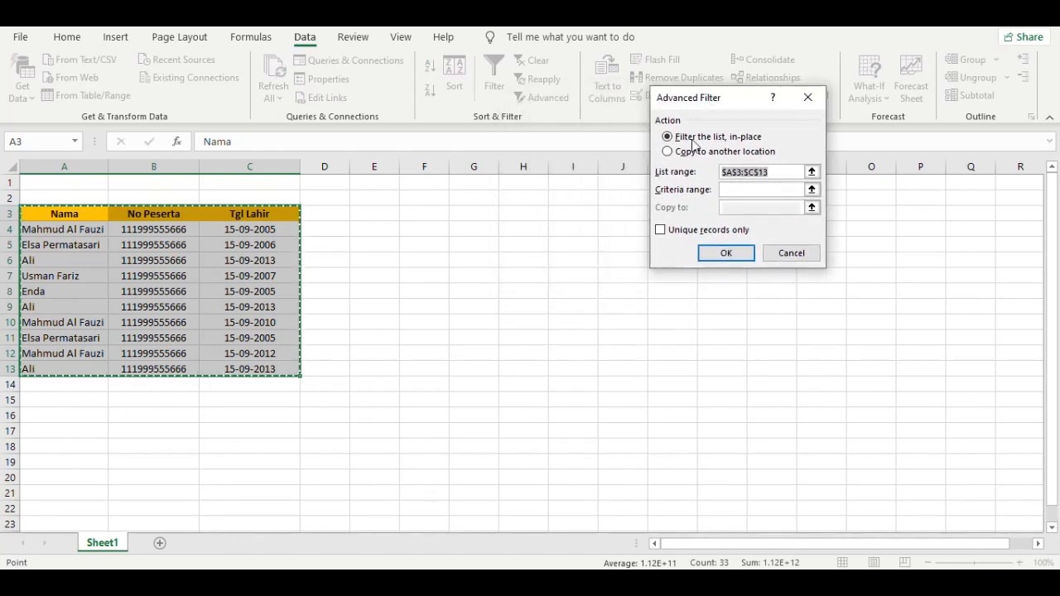
click(667, 152)
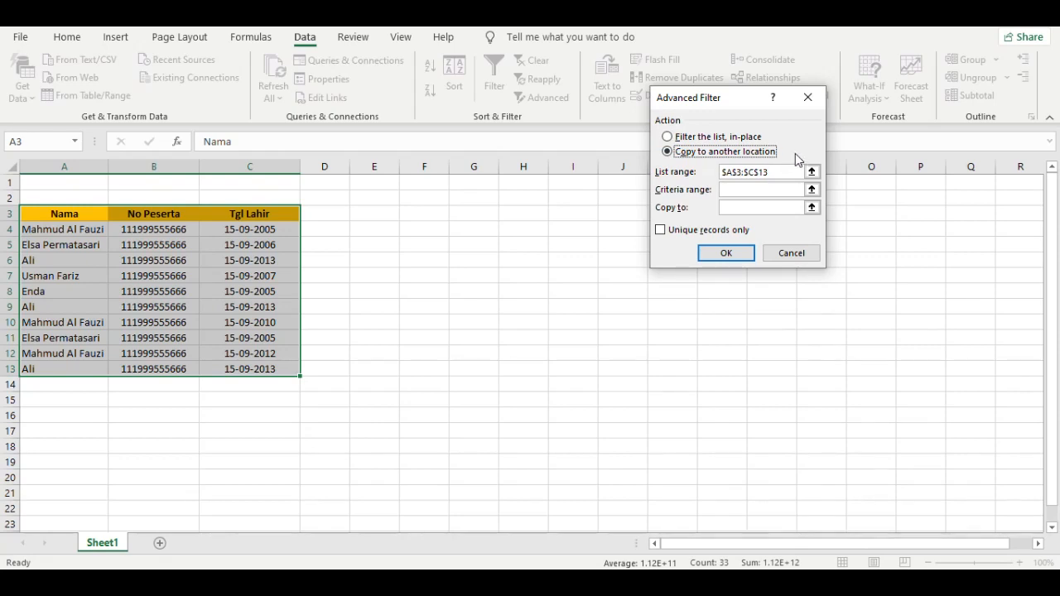
click(662, 234)
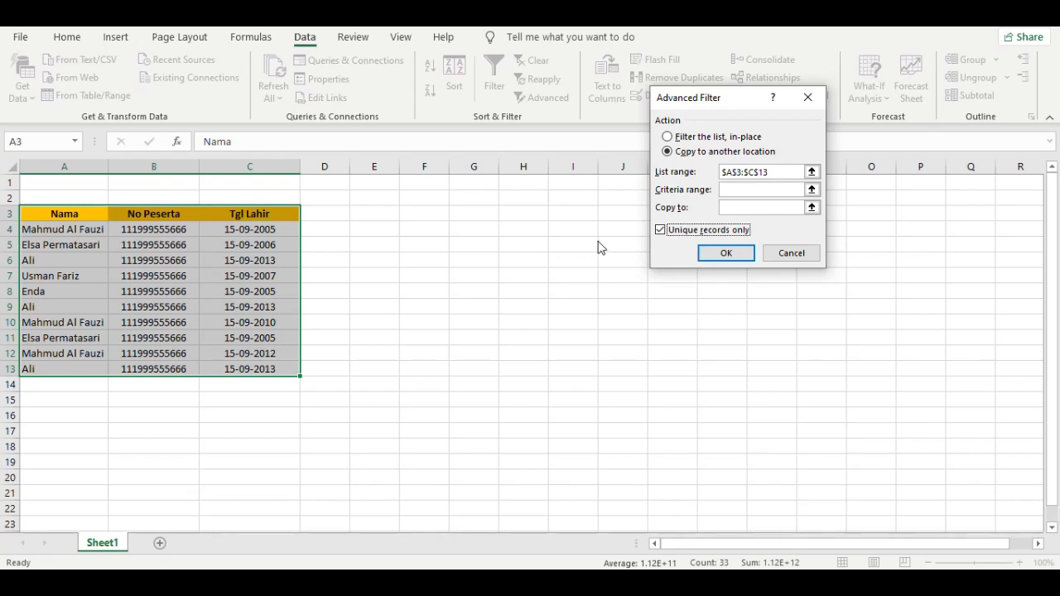
Set the filter's copy destination to $F$3:$H$13 without the sheet name, and run it to copy the unique records
click(812, 208)
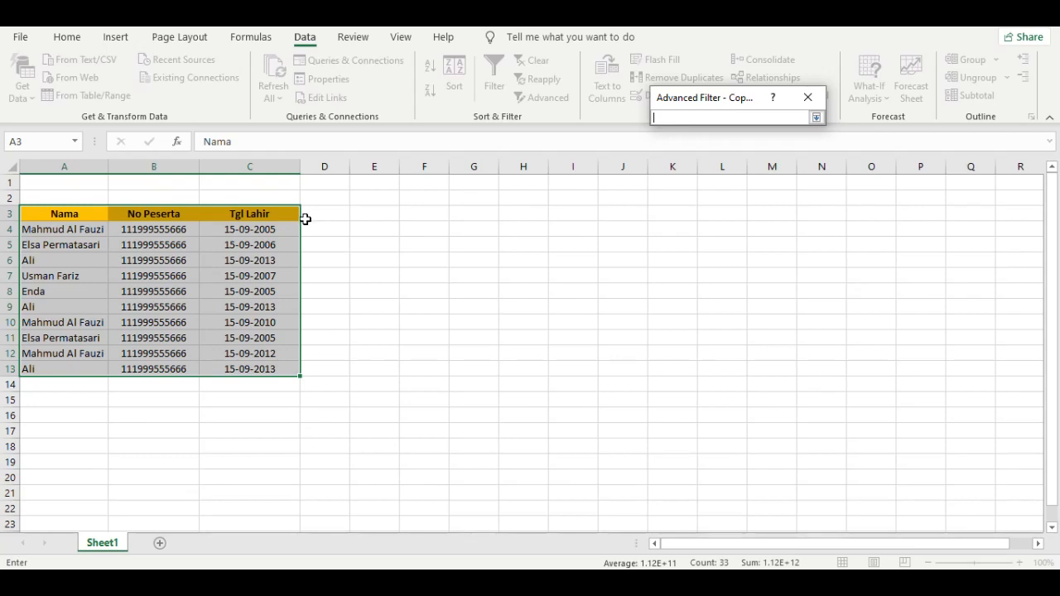
click(422, 216)
drag(440, 215, 511, 212)
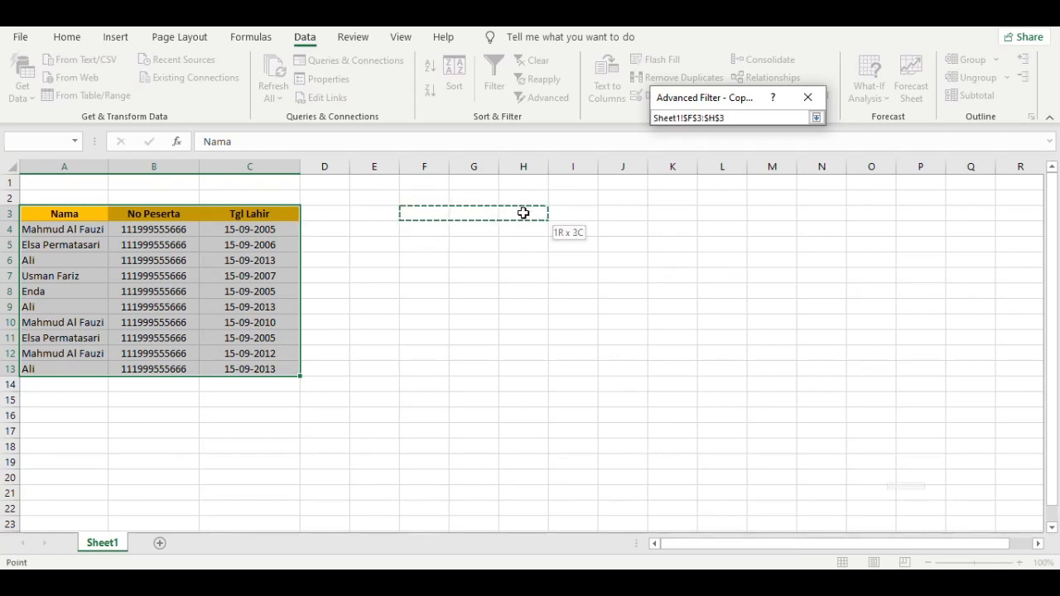
drag(523, 212, 522, 368)
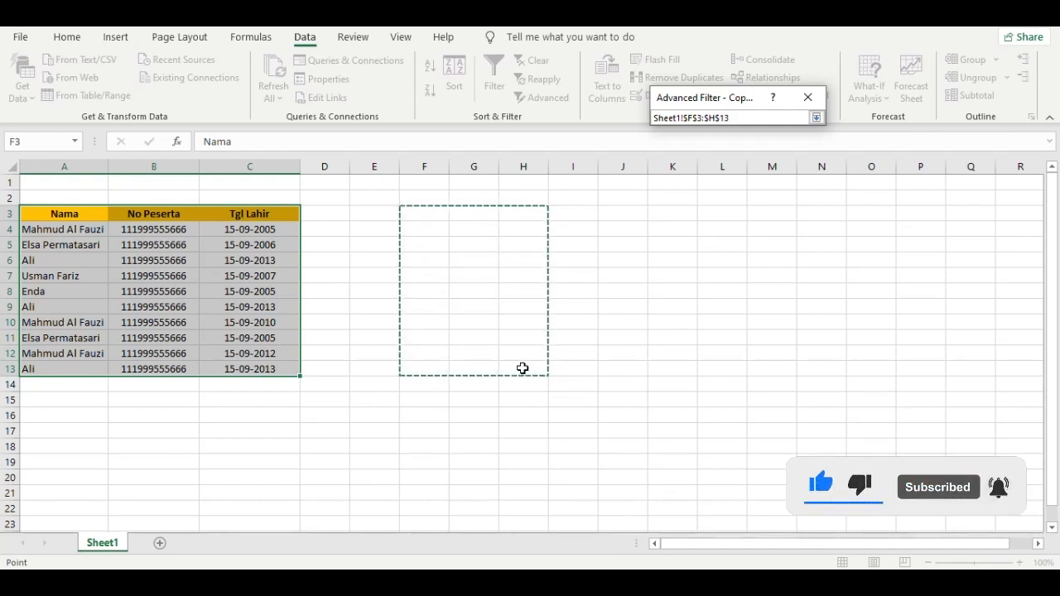
click(816, 118)
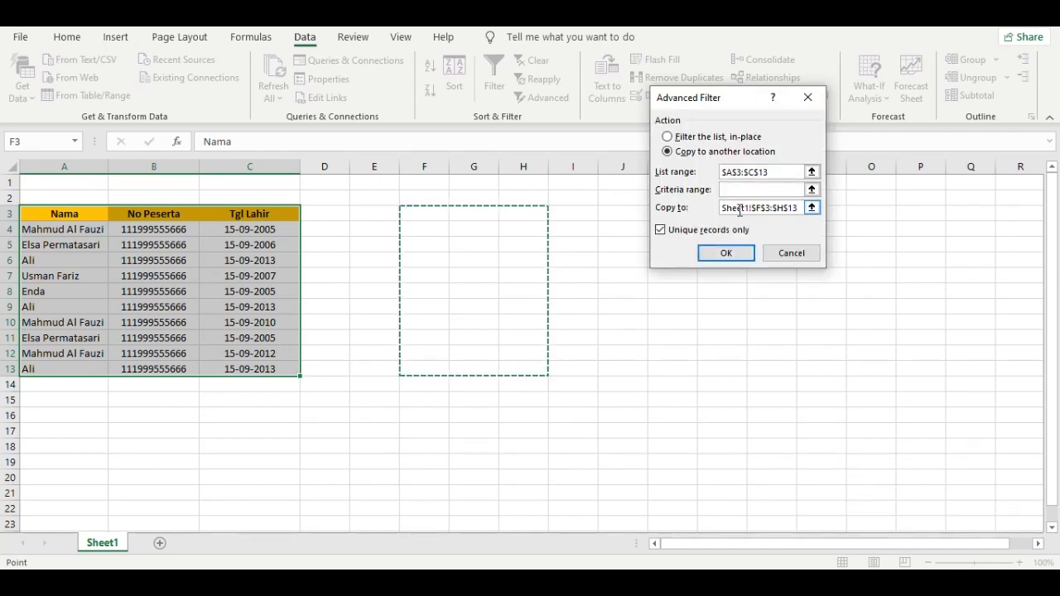
drag(753, 210, 650, 211)
key(BackSpace)
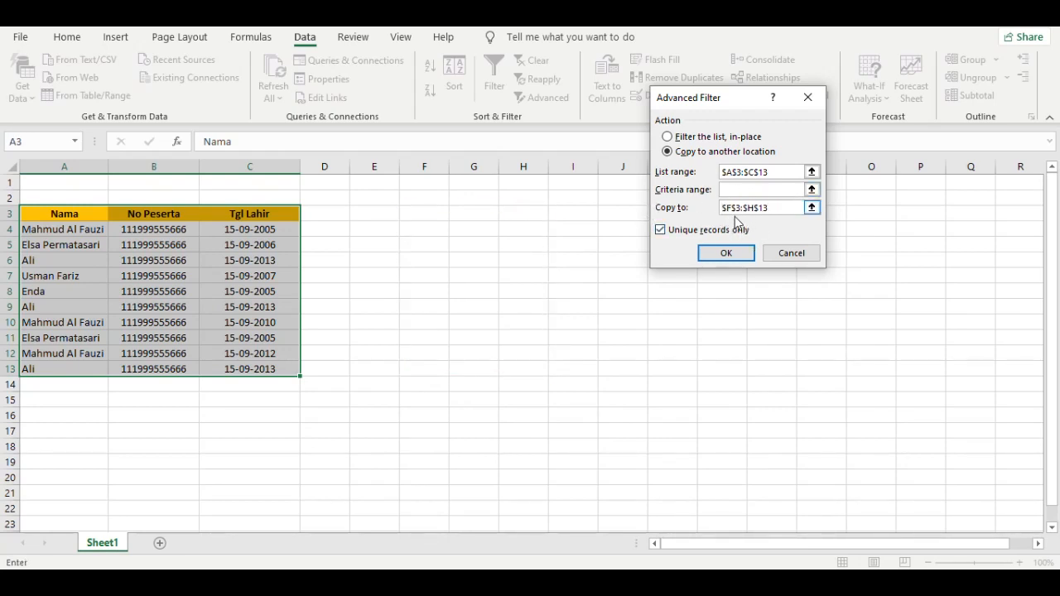
click(728, 255)
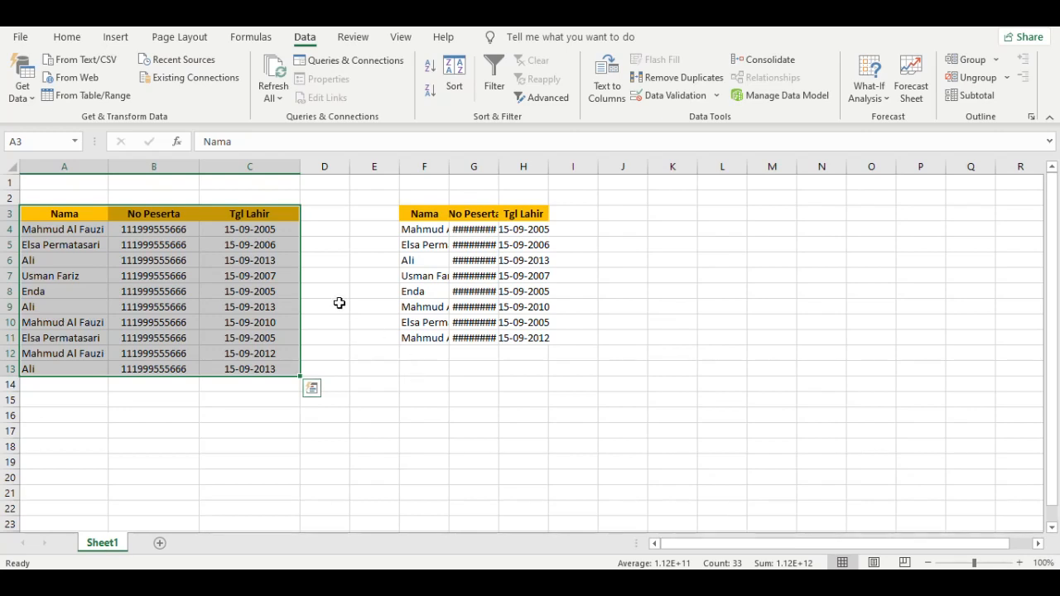
Widen columns F, G and H to fit the copied records, and select the empty cells F12:H13 beneath them
double_click(499, 168)
drag(571, 166, 592, 167)
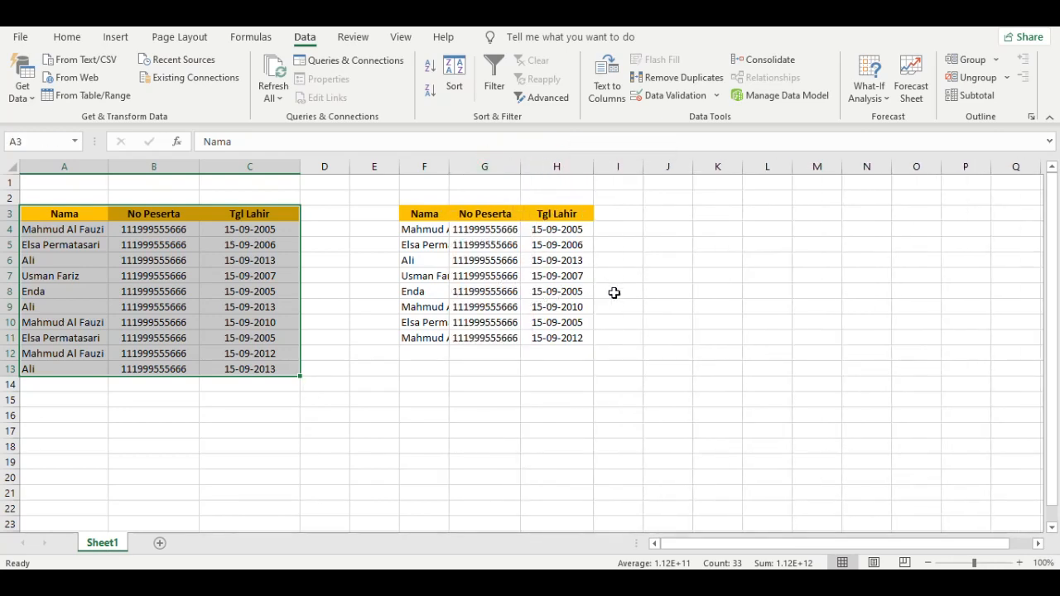
double_click(448, 166)
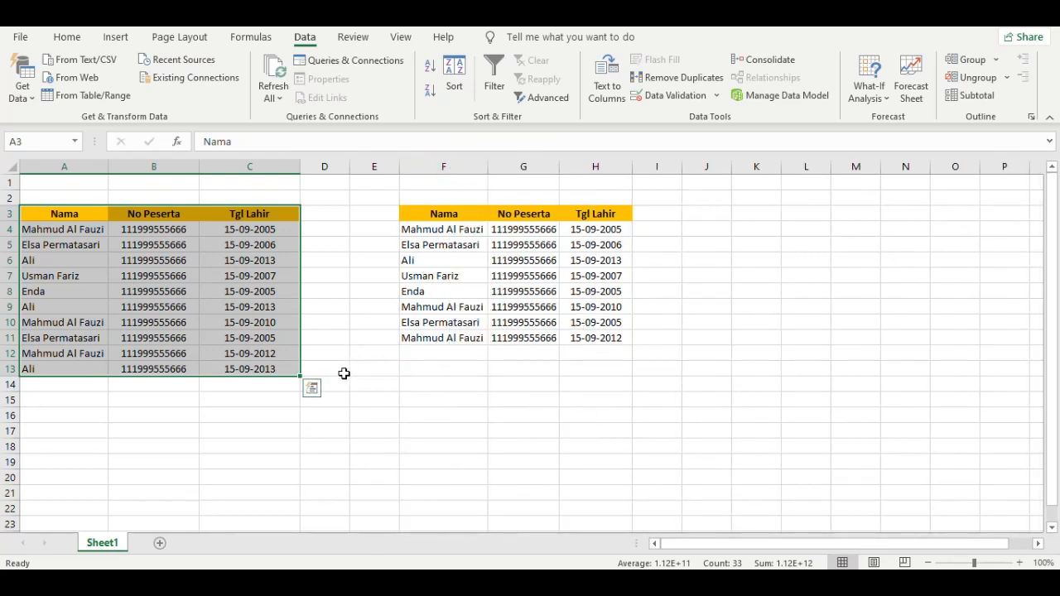
drag(416, 358, 593, 373)
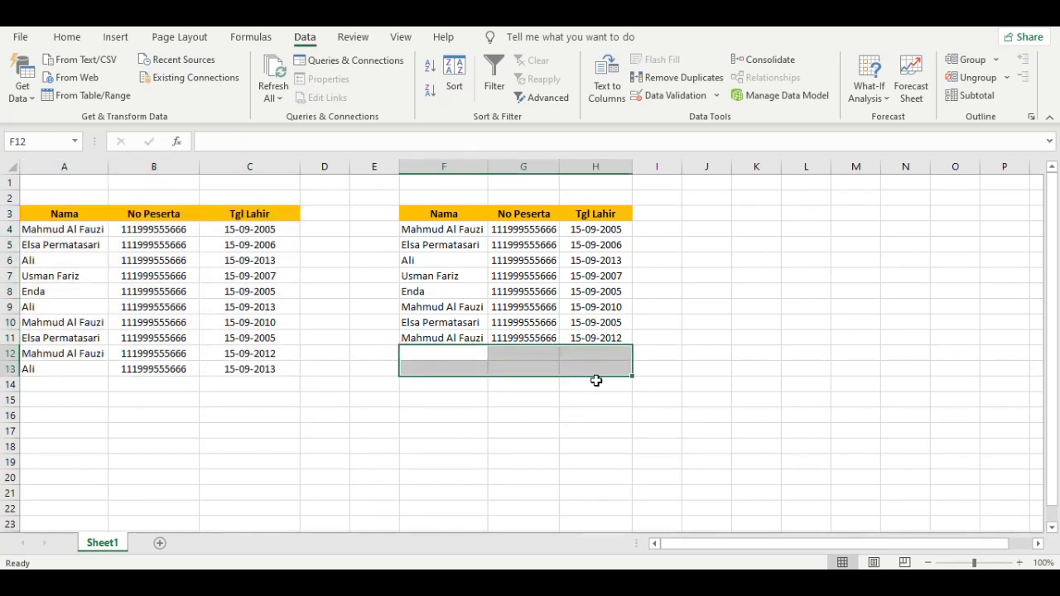